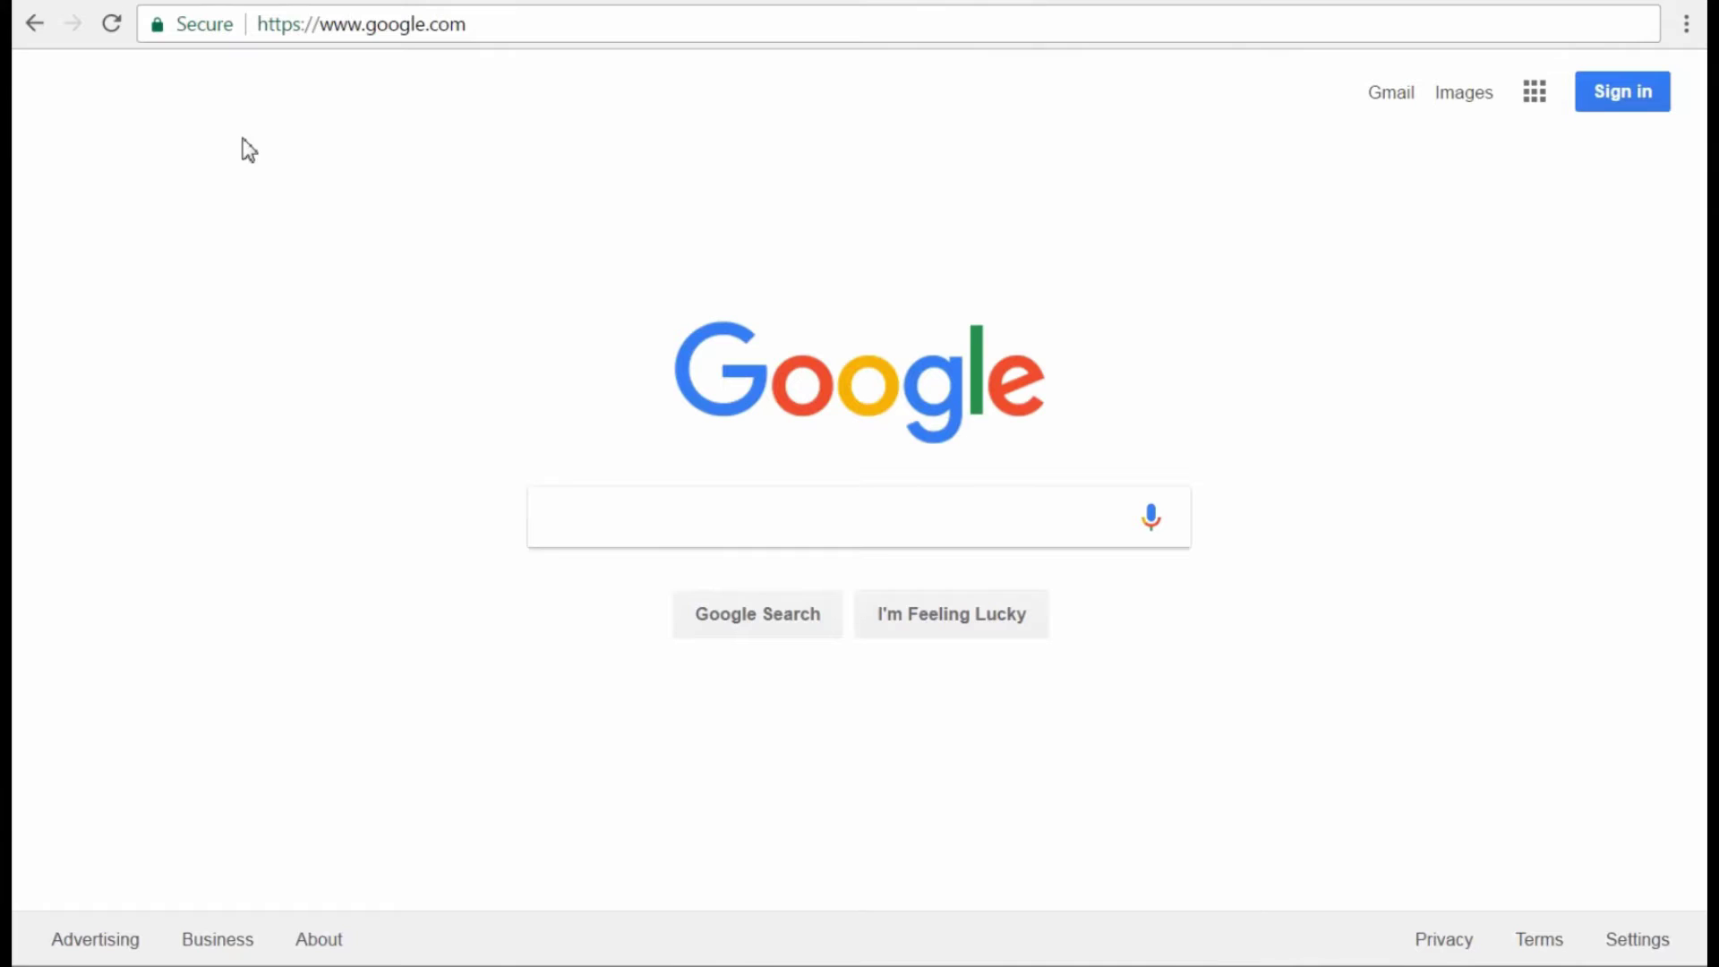
{"action": "left_click", "coordinate": [319, 26]}
{"action": "type", "text": "ht"}
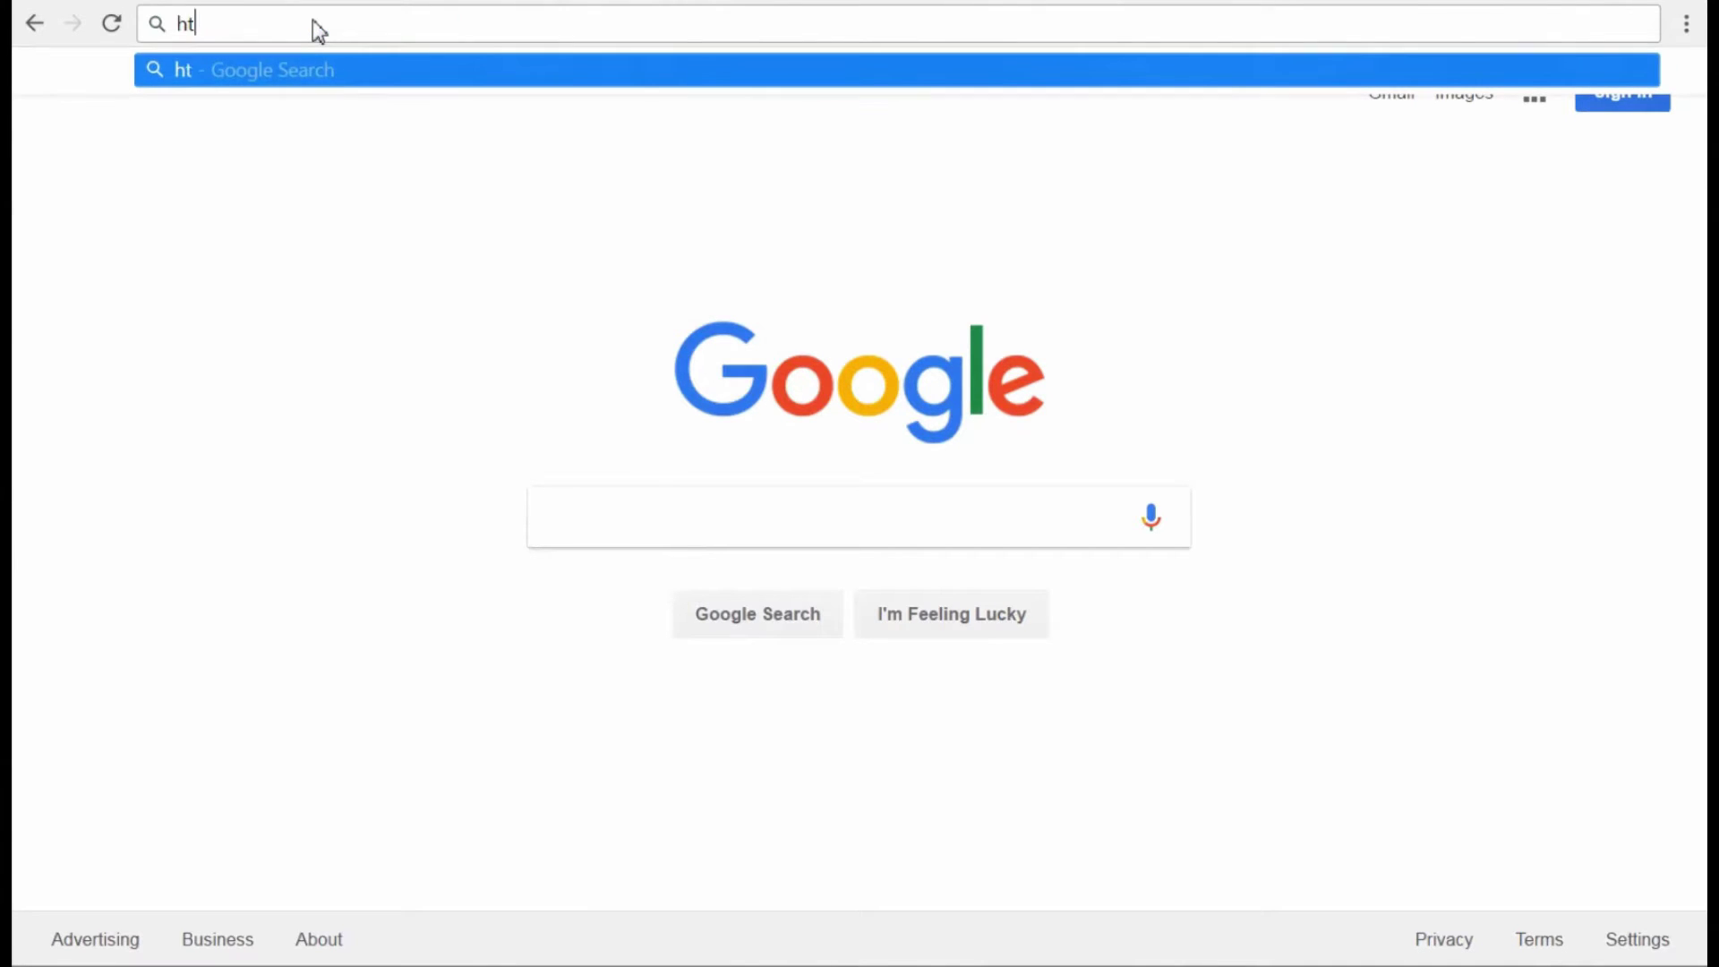
{"action": "type", "text": "tps://"}
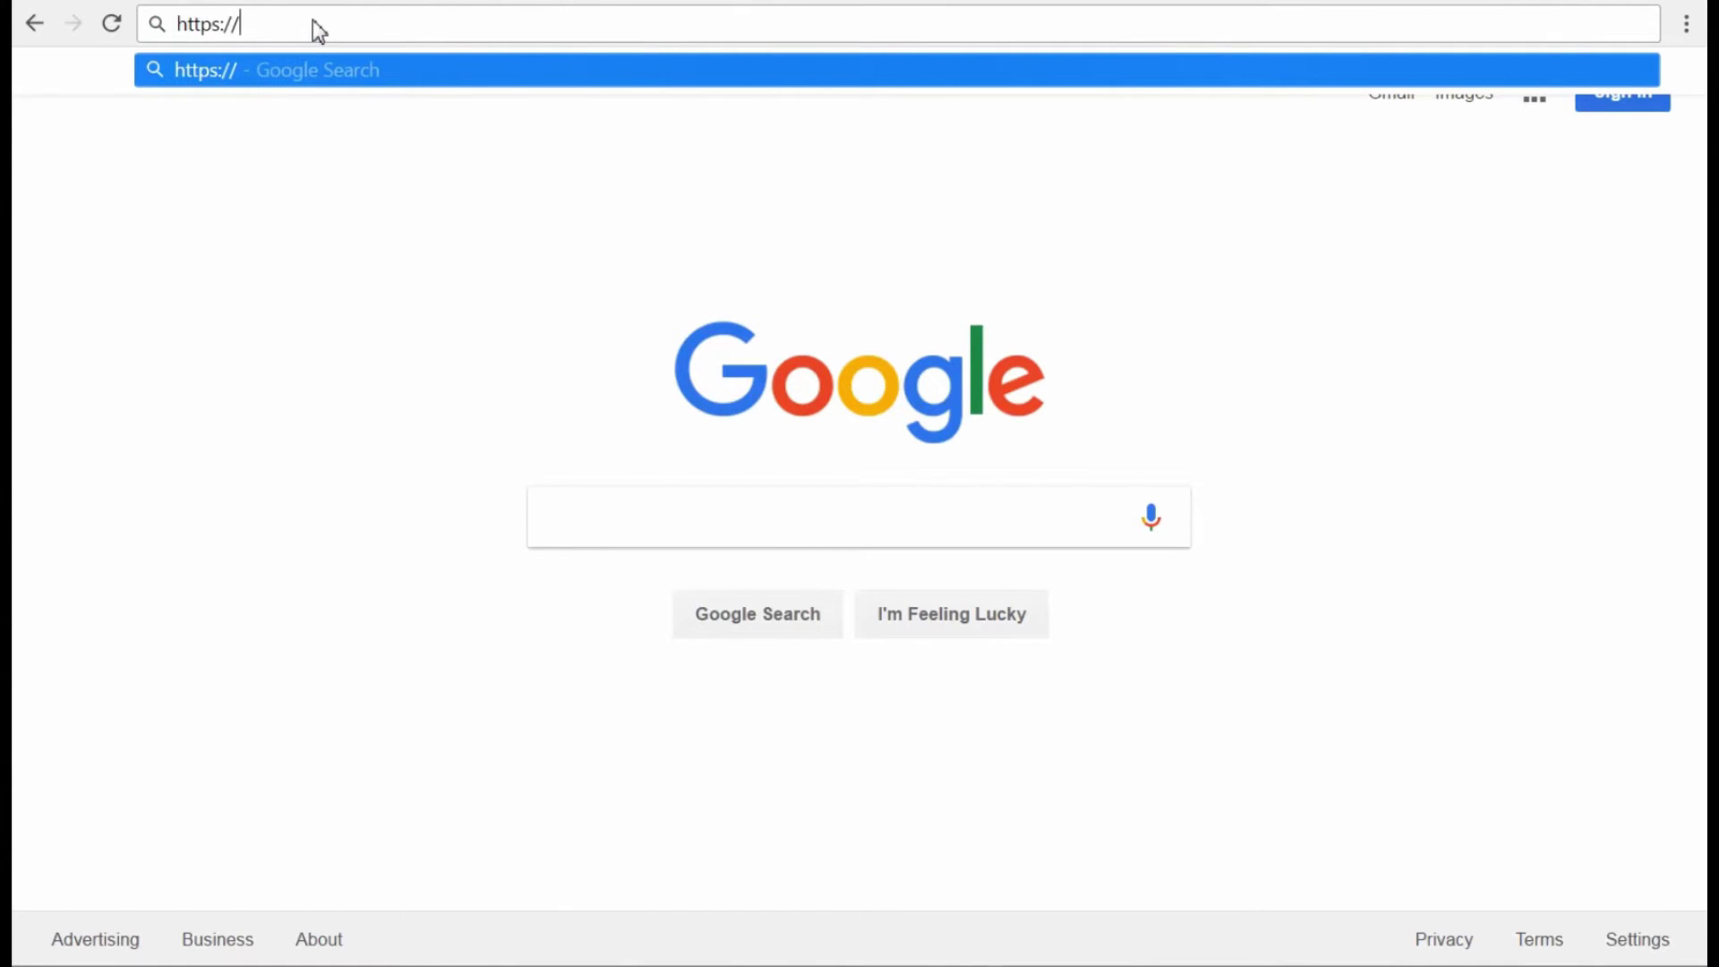
{"action": "type", "text": "151.155.215.34:"}
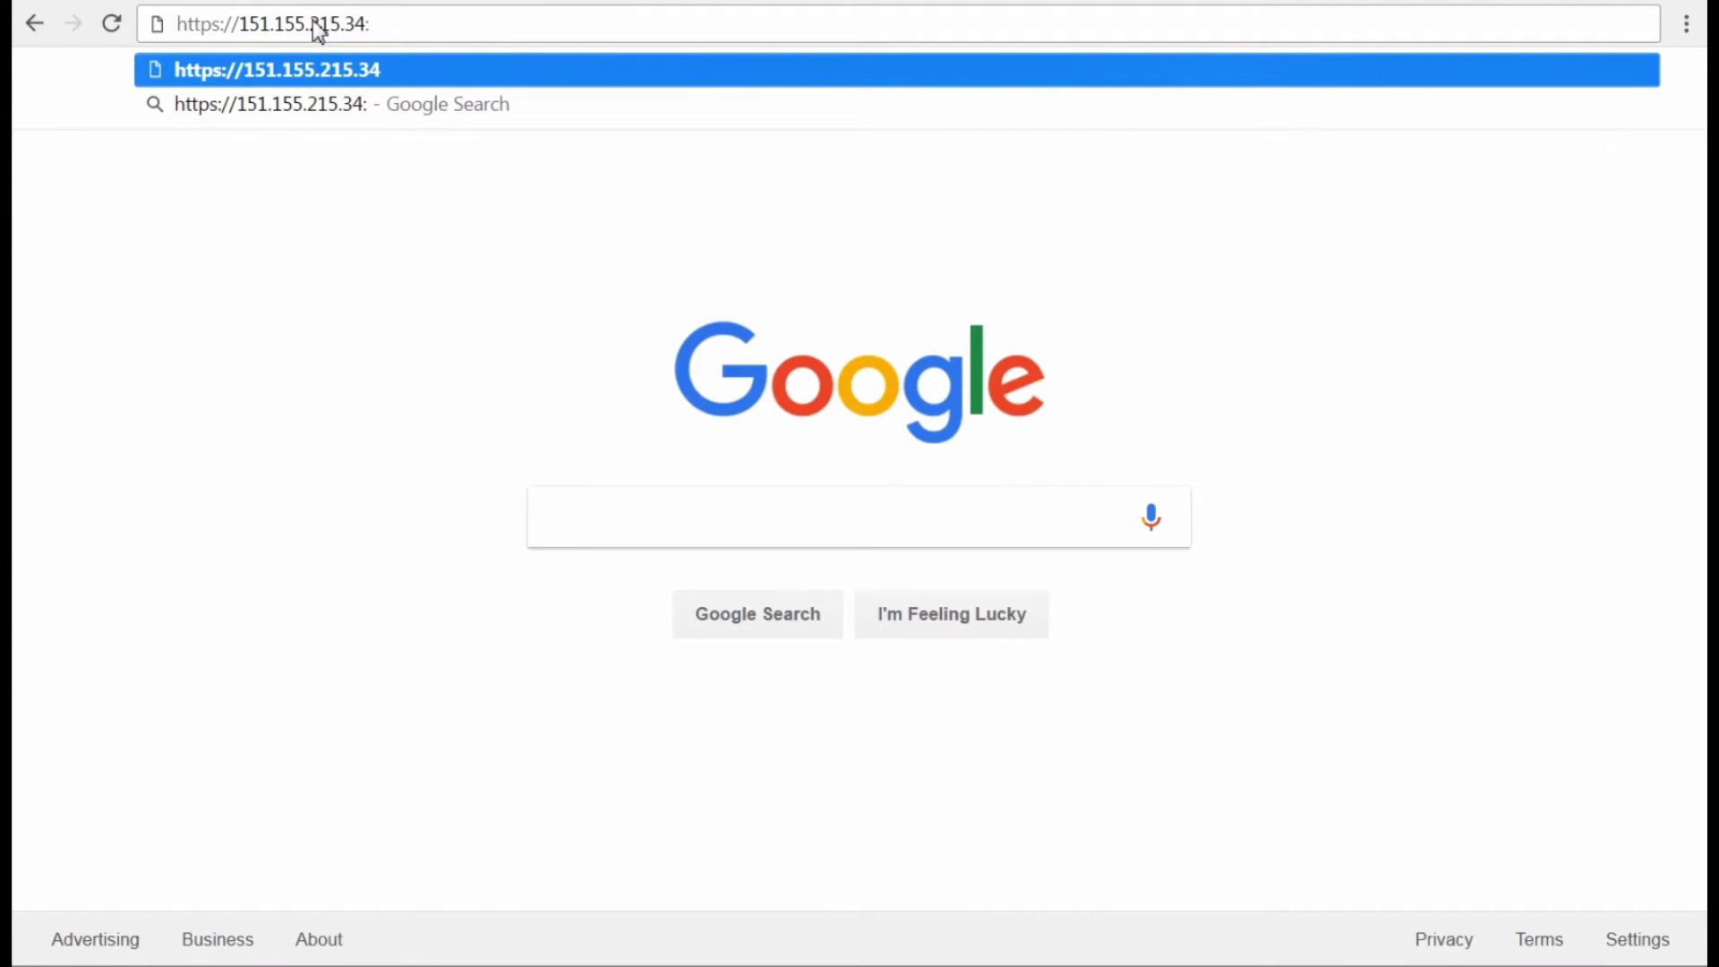
{"action": "type", "text": "7181"}
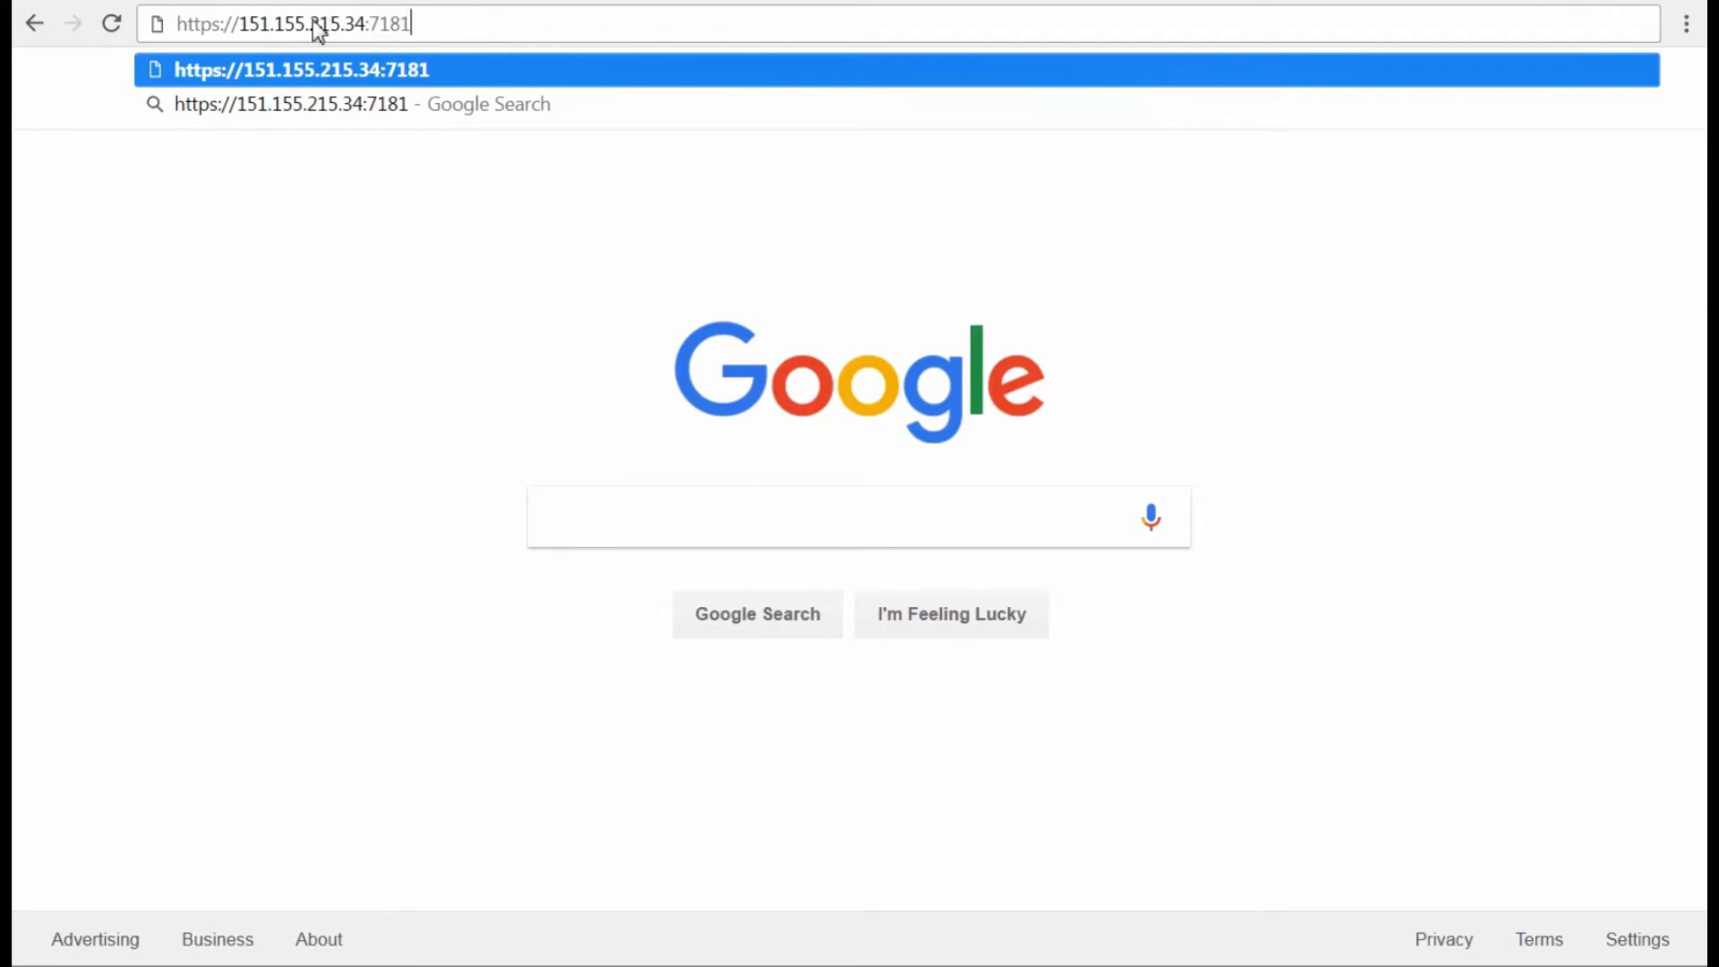
{"action": "key", "text": "Return"}
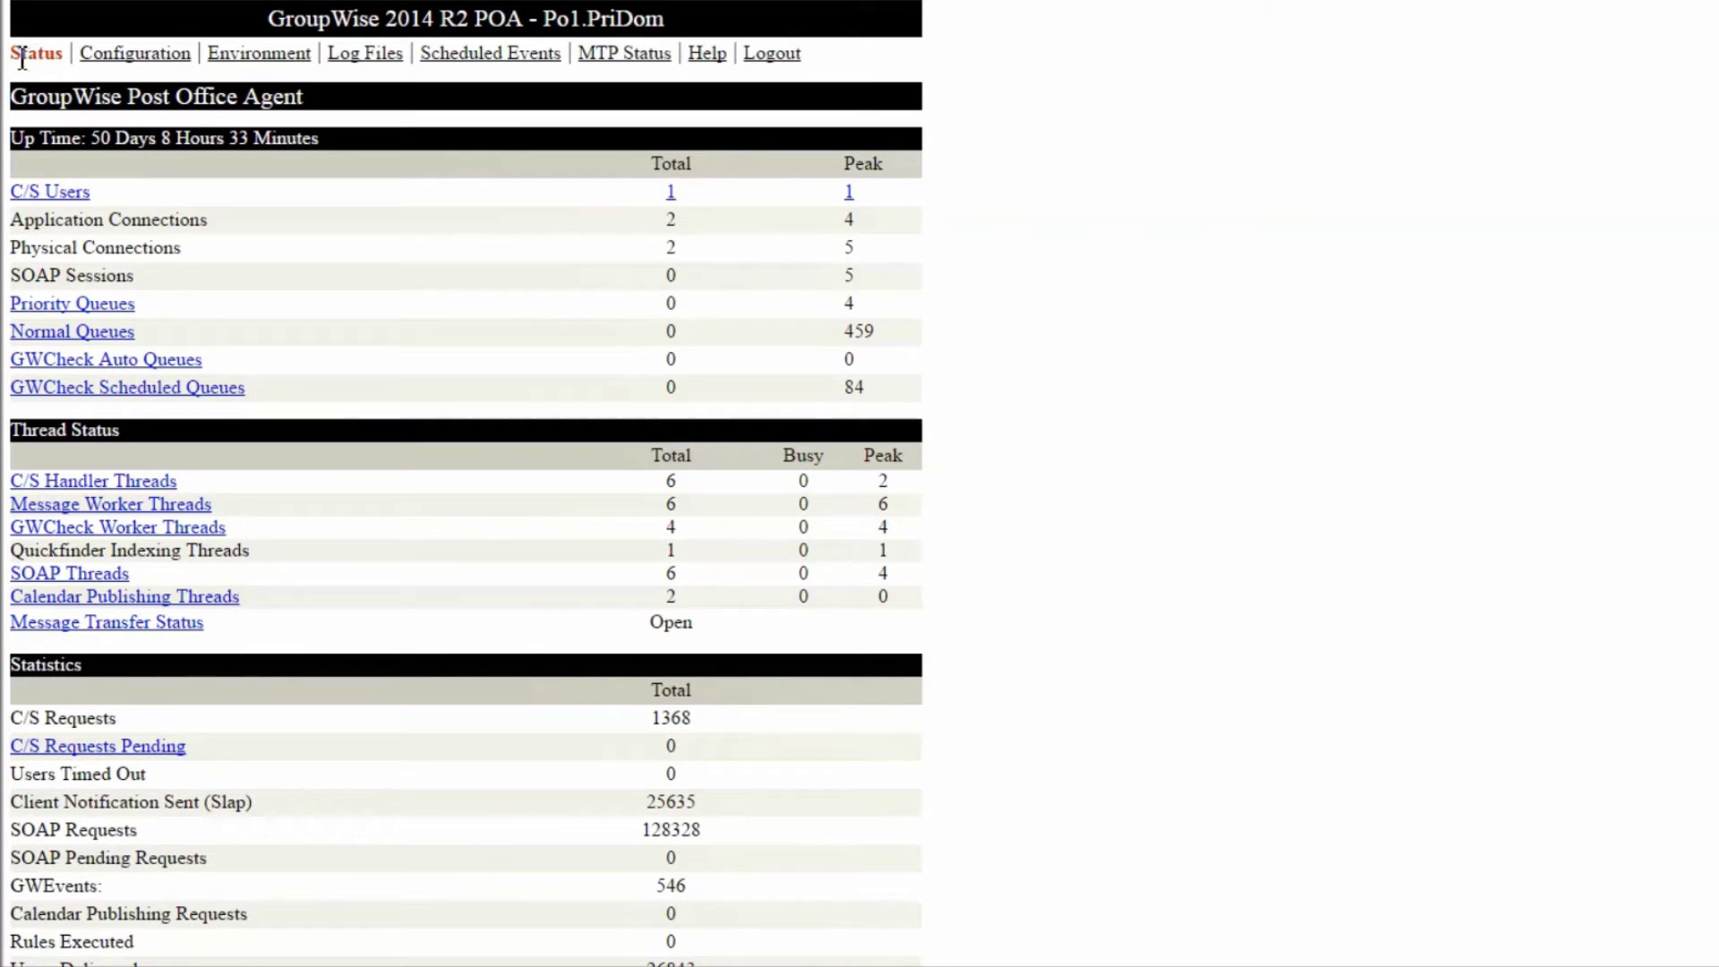
{"action": "left_click_drag", "start_coordinate": [23, 59], "coordinate": [70, 57]}
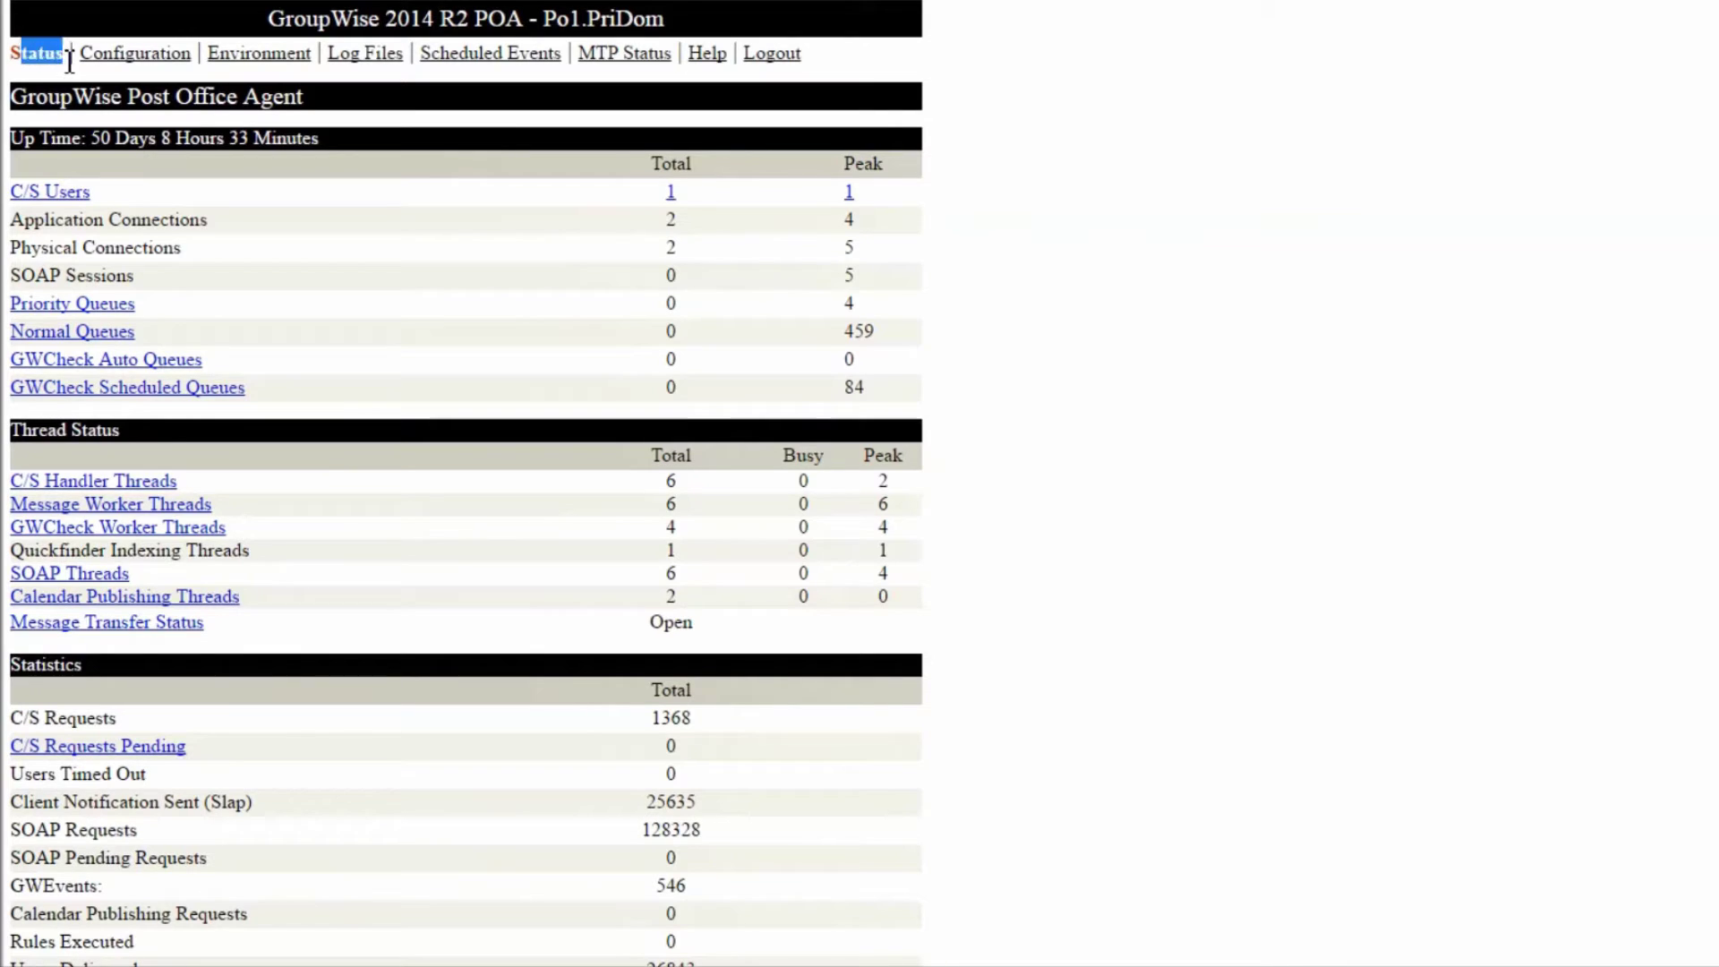
{"action": "left_click", "coordinate": [537, 131]}
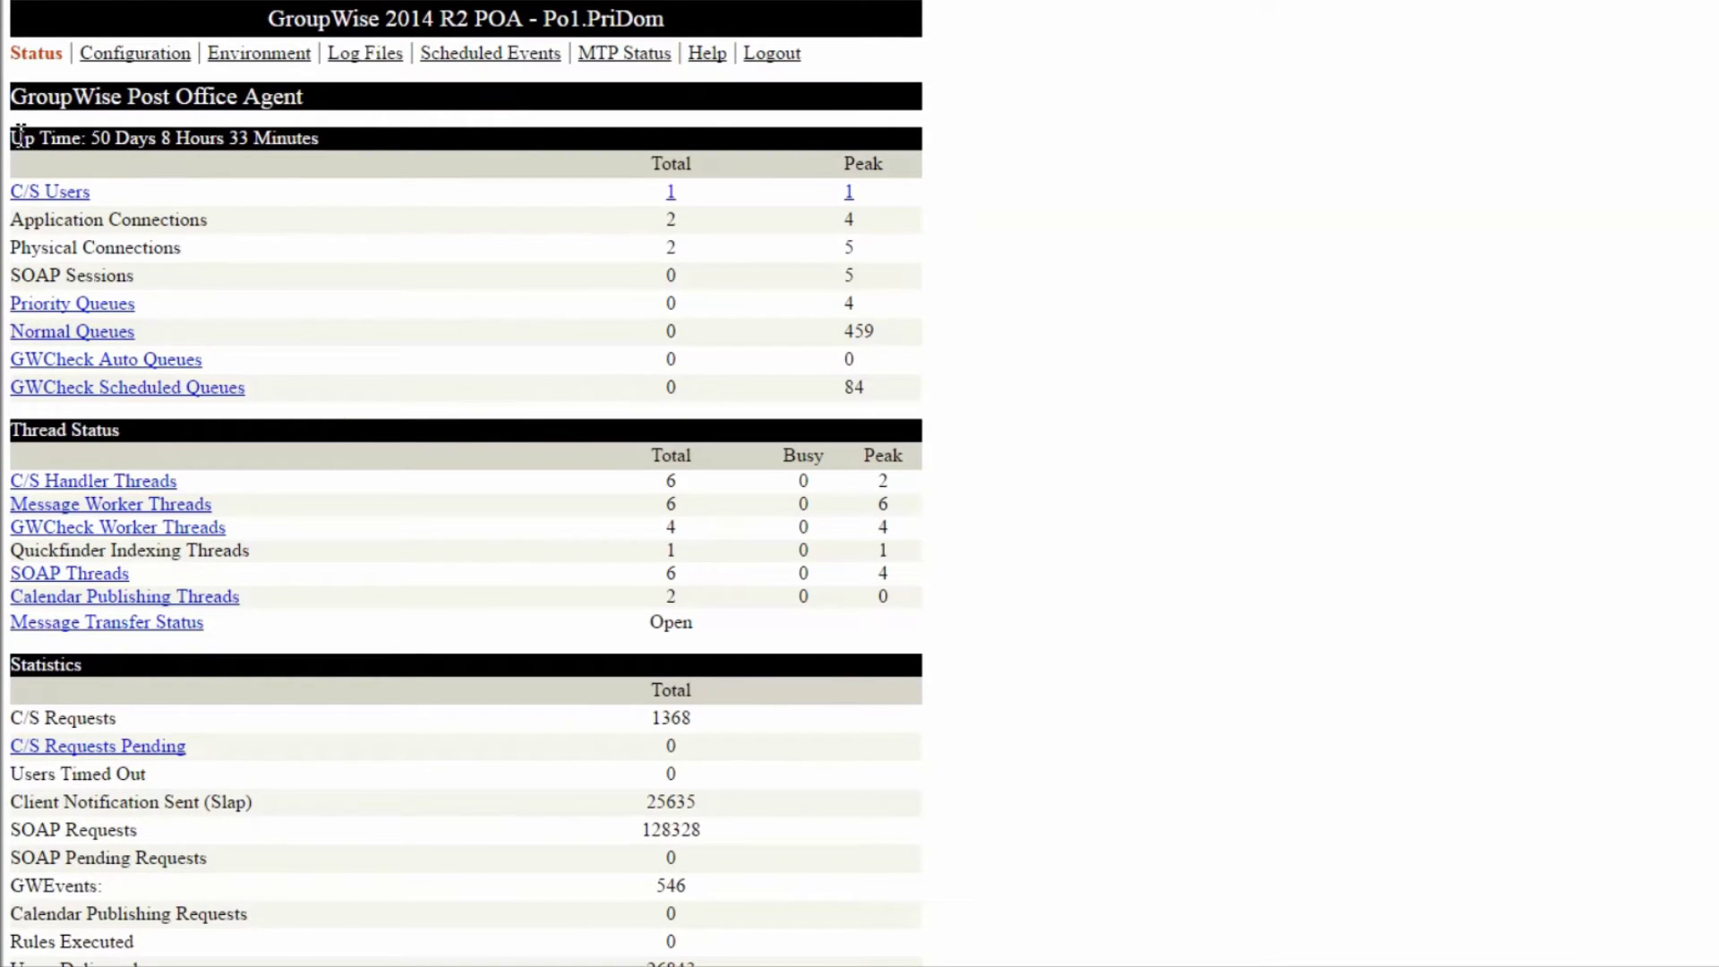
{"action": "left_click_drag", "start_coordinate": [9, 141], "coordinate": [353, 141]}
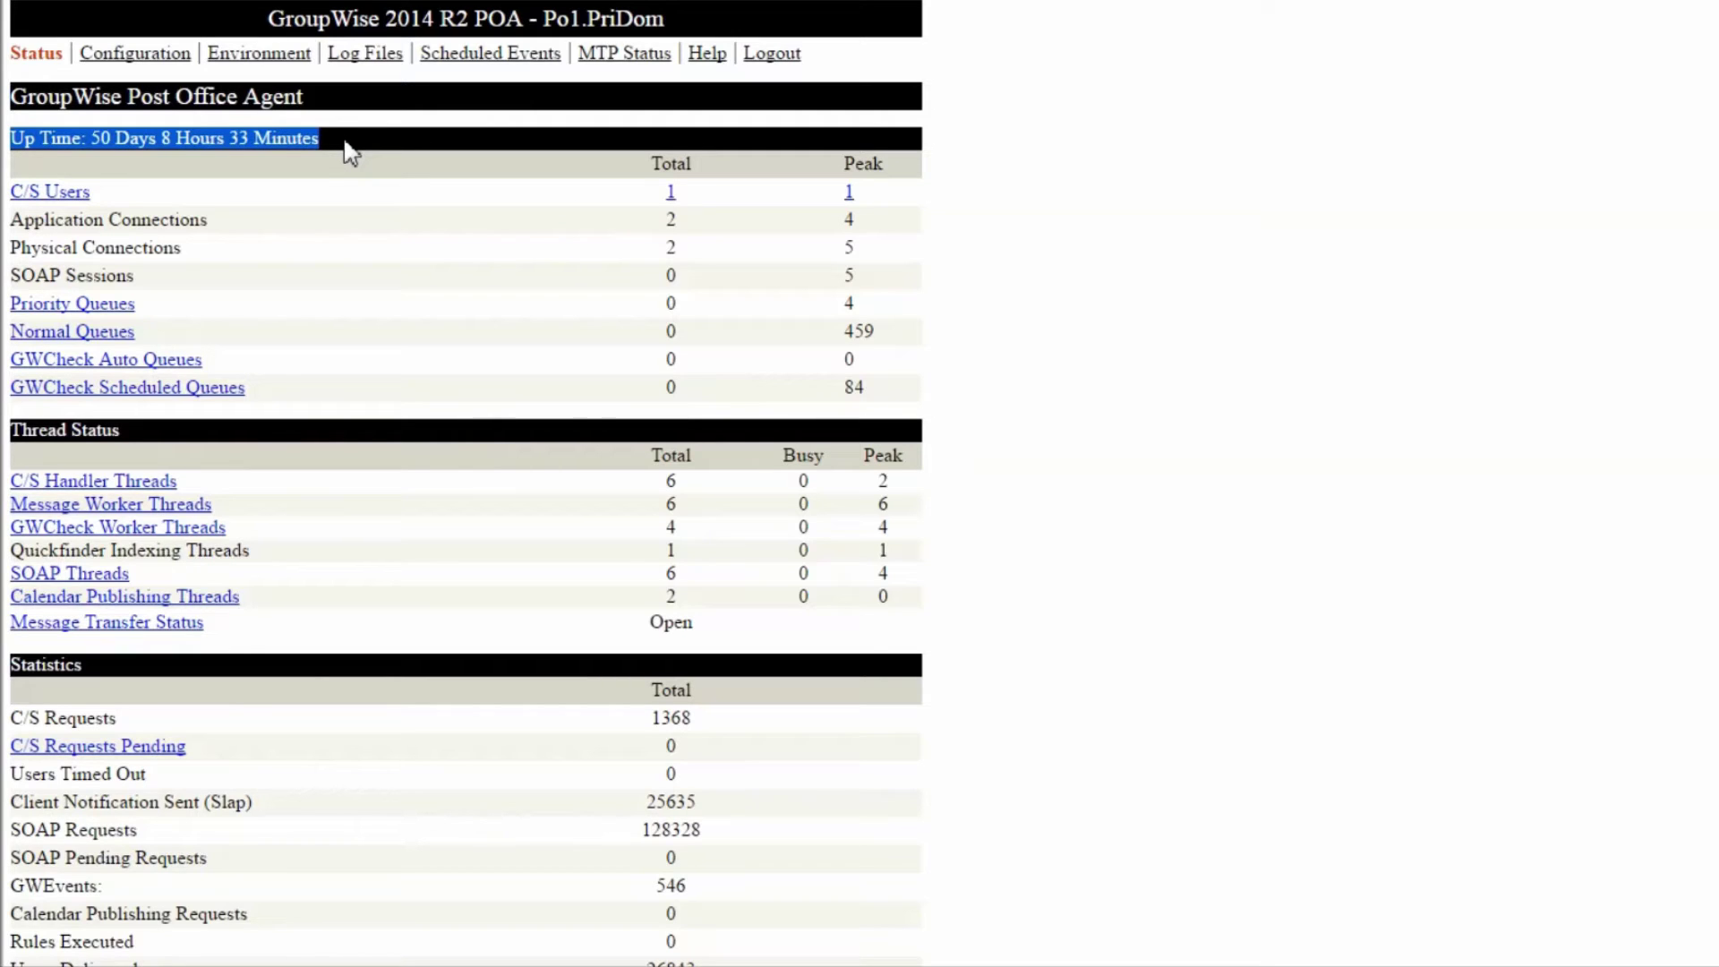
{"action": "left_click", "coordinate": [350, 153]}
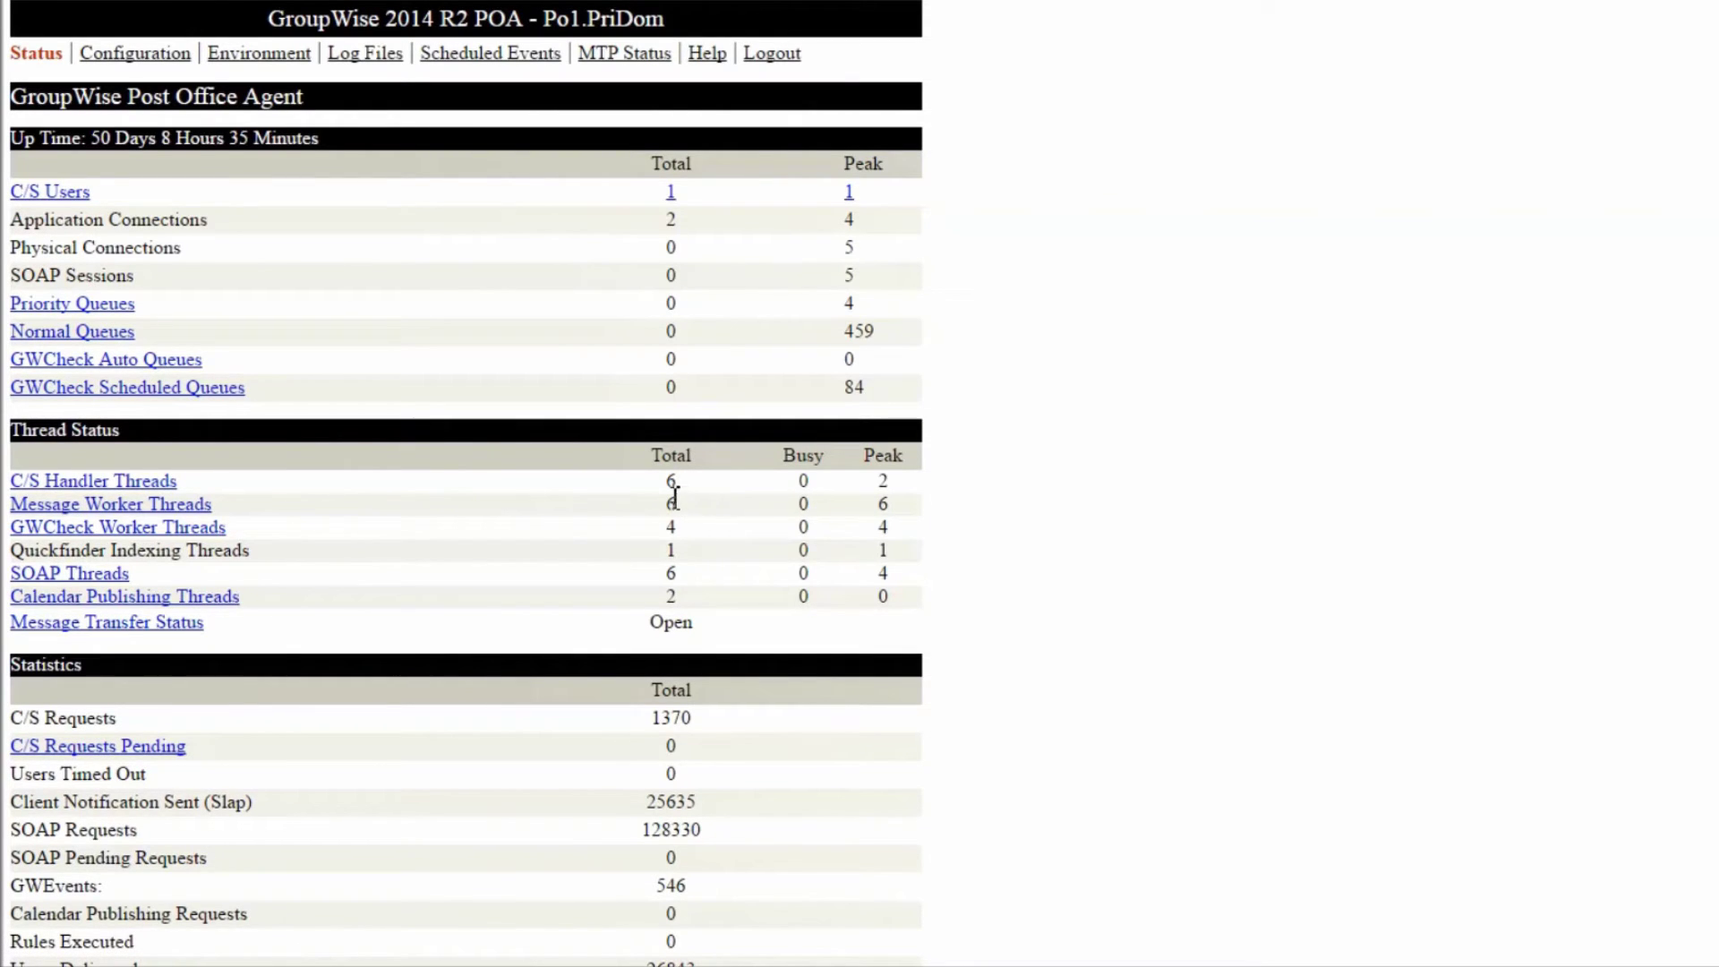
Step: Highlight the Busy, Peak and Total C/S Handler Thread counts, then reload the status page
{"action": "double_click", "coordinate": [803, 481]}
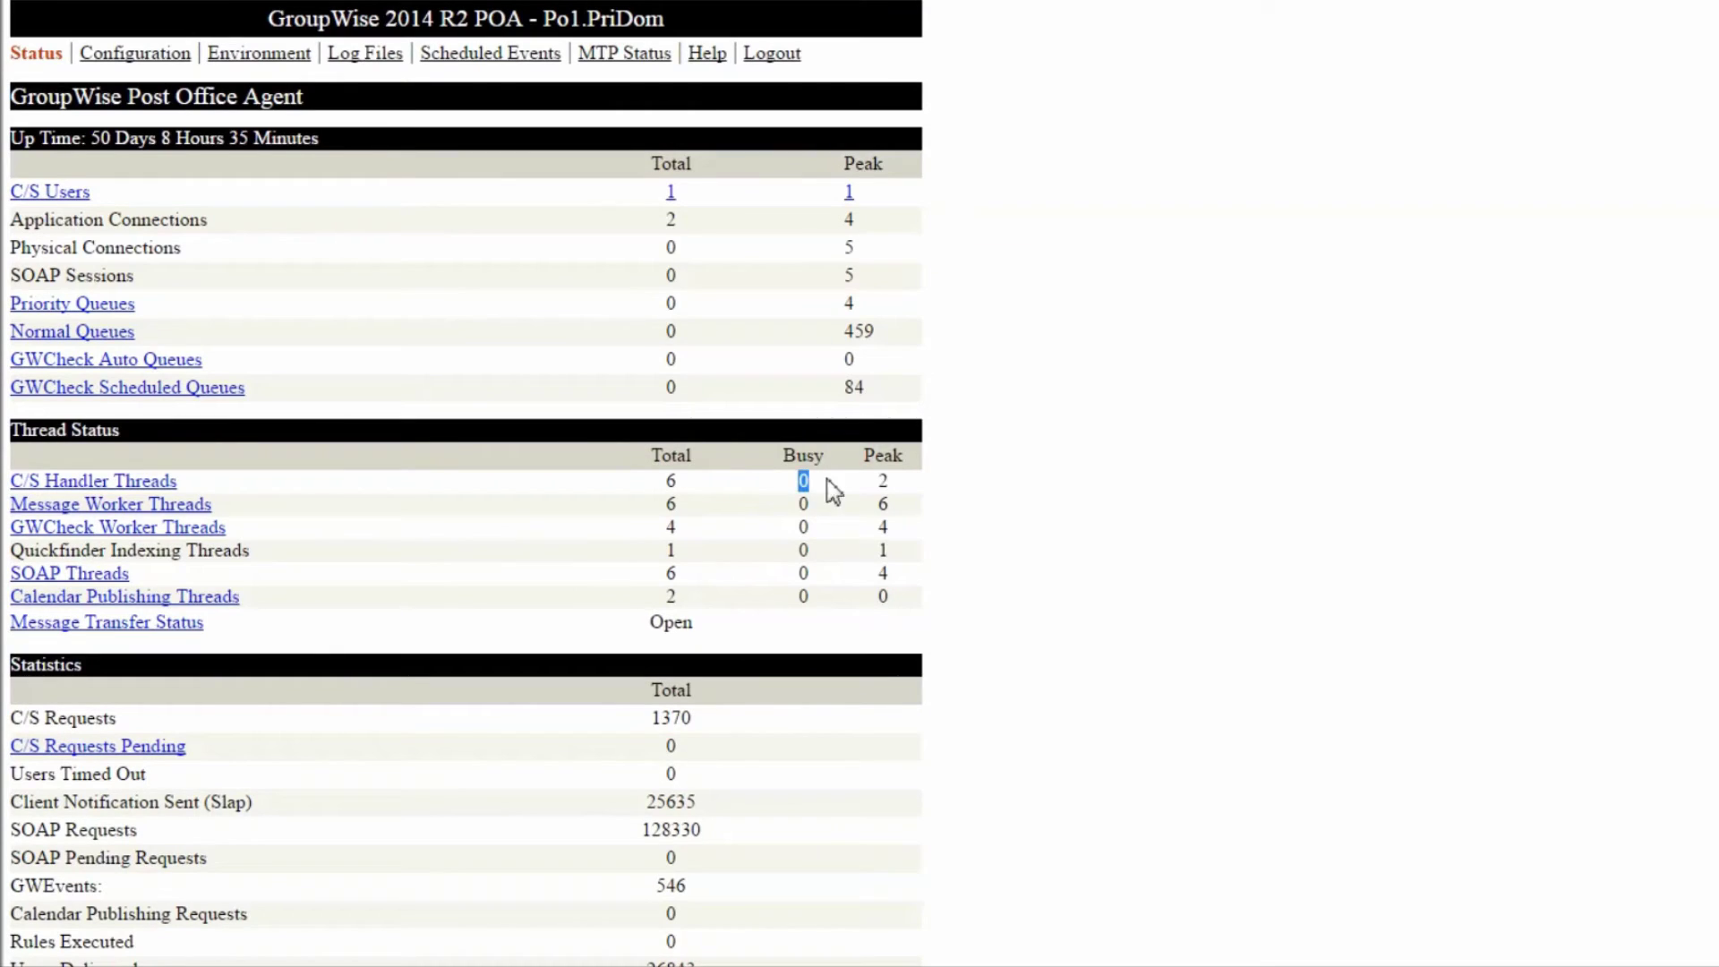
{"action": "double_click", "coordinate": [883, 481]}
{"action": "double_click", "coordinate": [671, 481]}
{"action": "key", "text": "F5"}
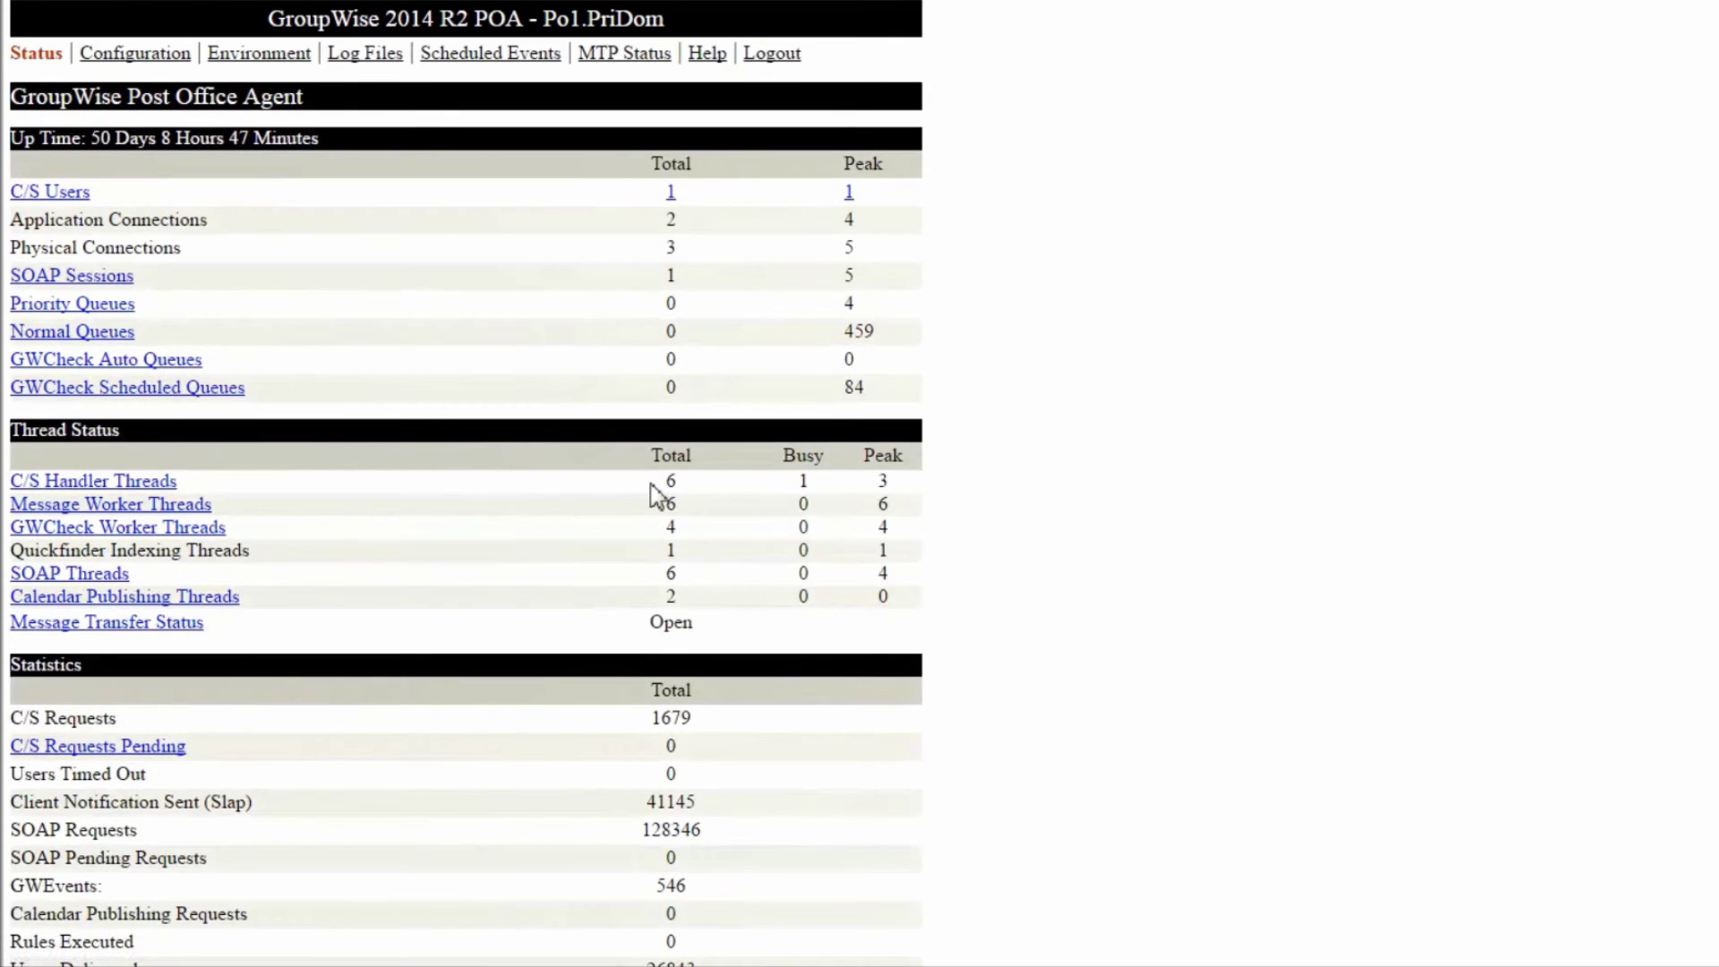
{"action": "left_click", "coordinate": [164, 484]}
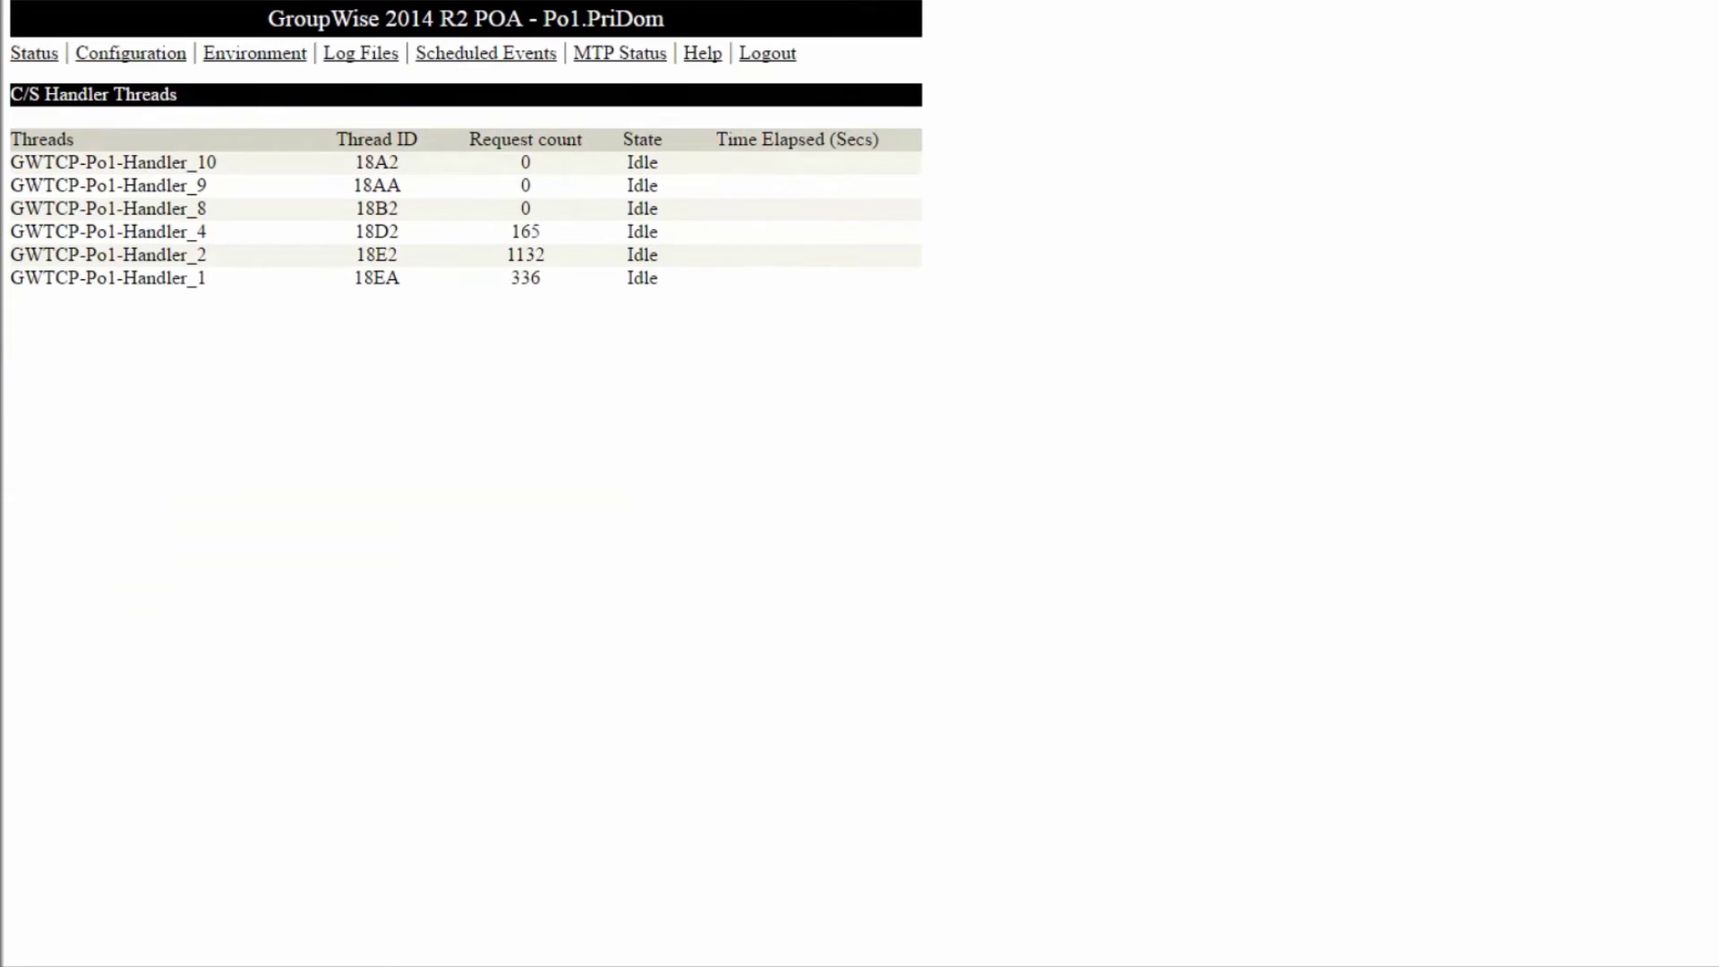
{"action": "left_click", "coordinate": [35, 54]}
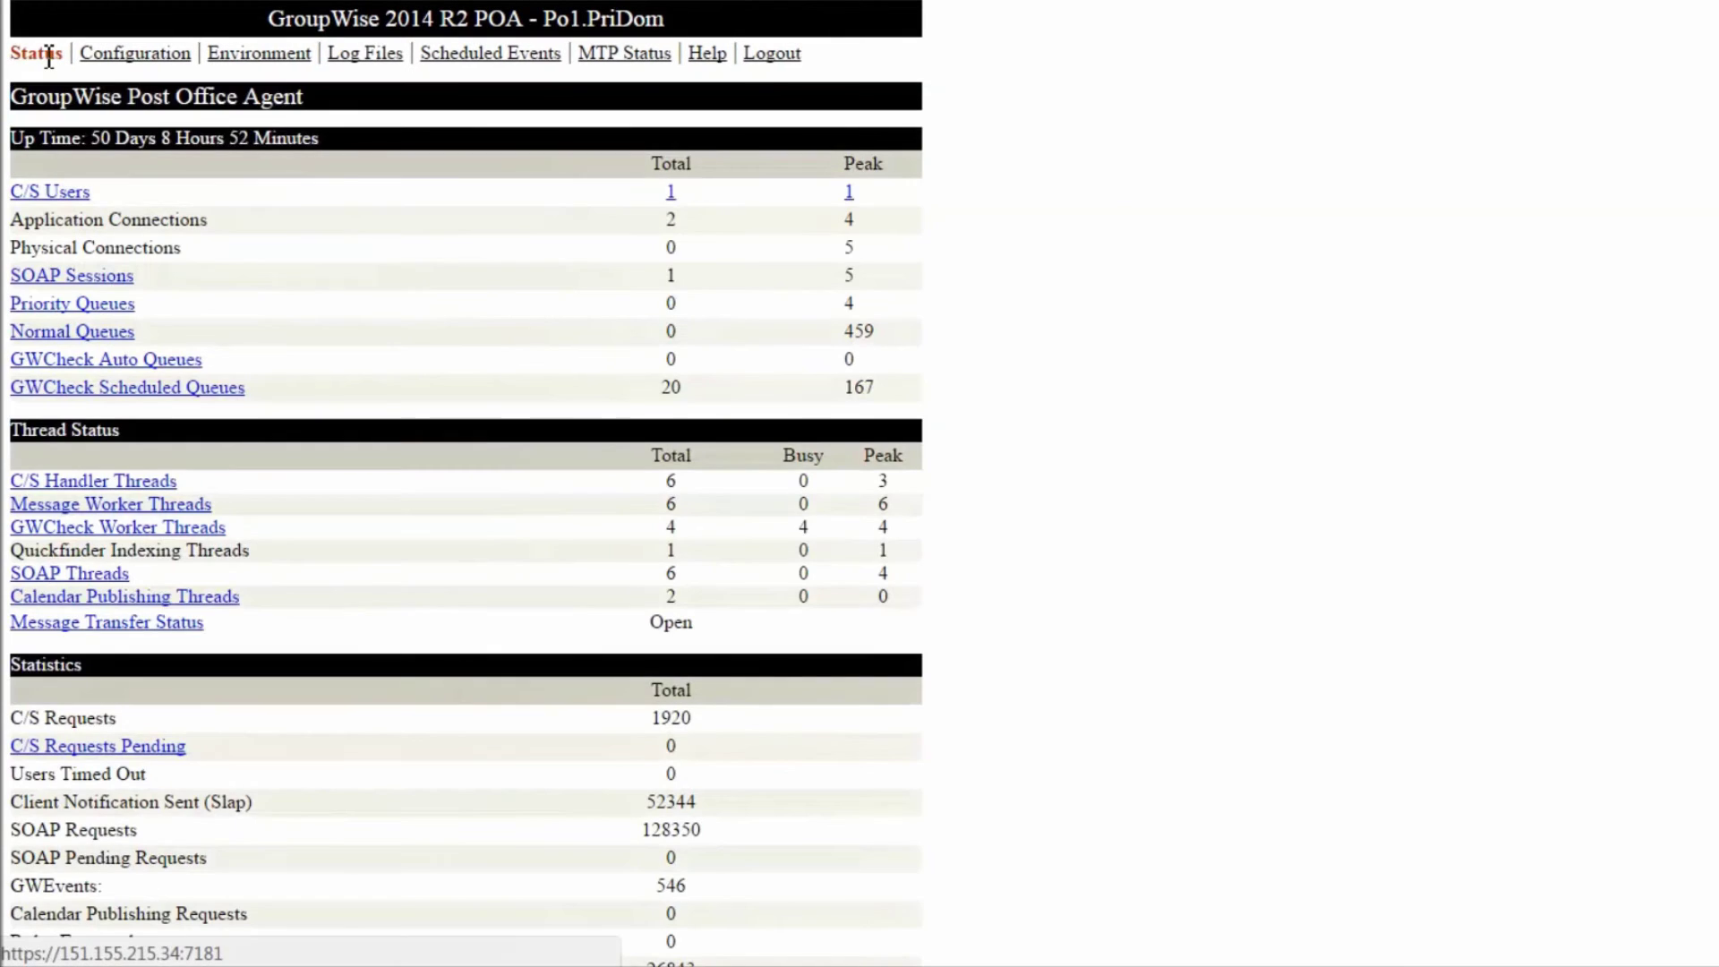
{"action": "left_click", "coordinate": [170, 533]}
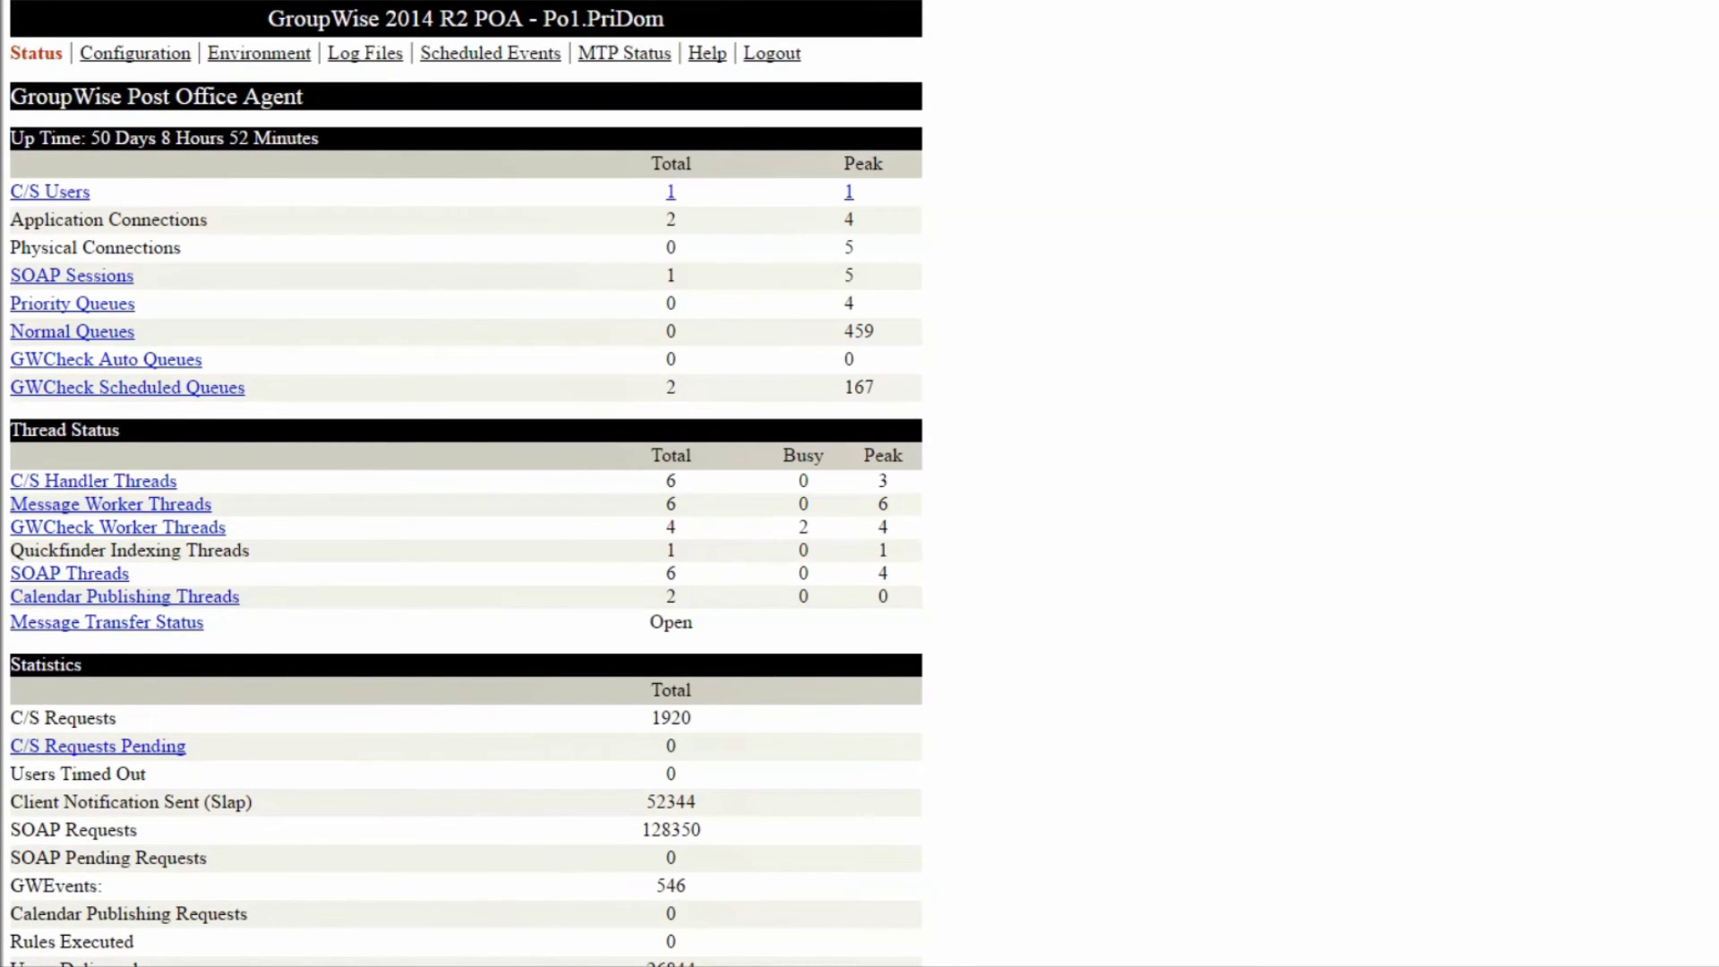
Step: Scroll down to Statistics and highlight the Available Disk Space value of 21 GB 48%
{"action": "scroll", "coordinate": [483, 736], "scroll_direction": "down", "scroll_amount": 7}
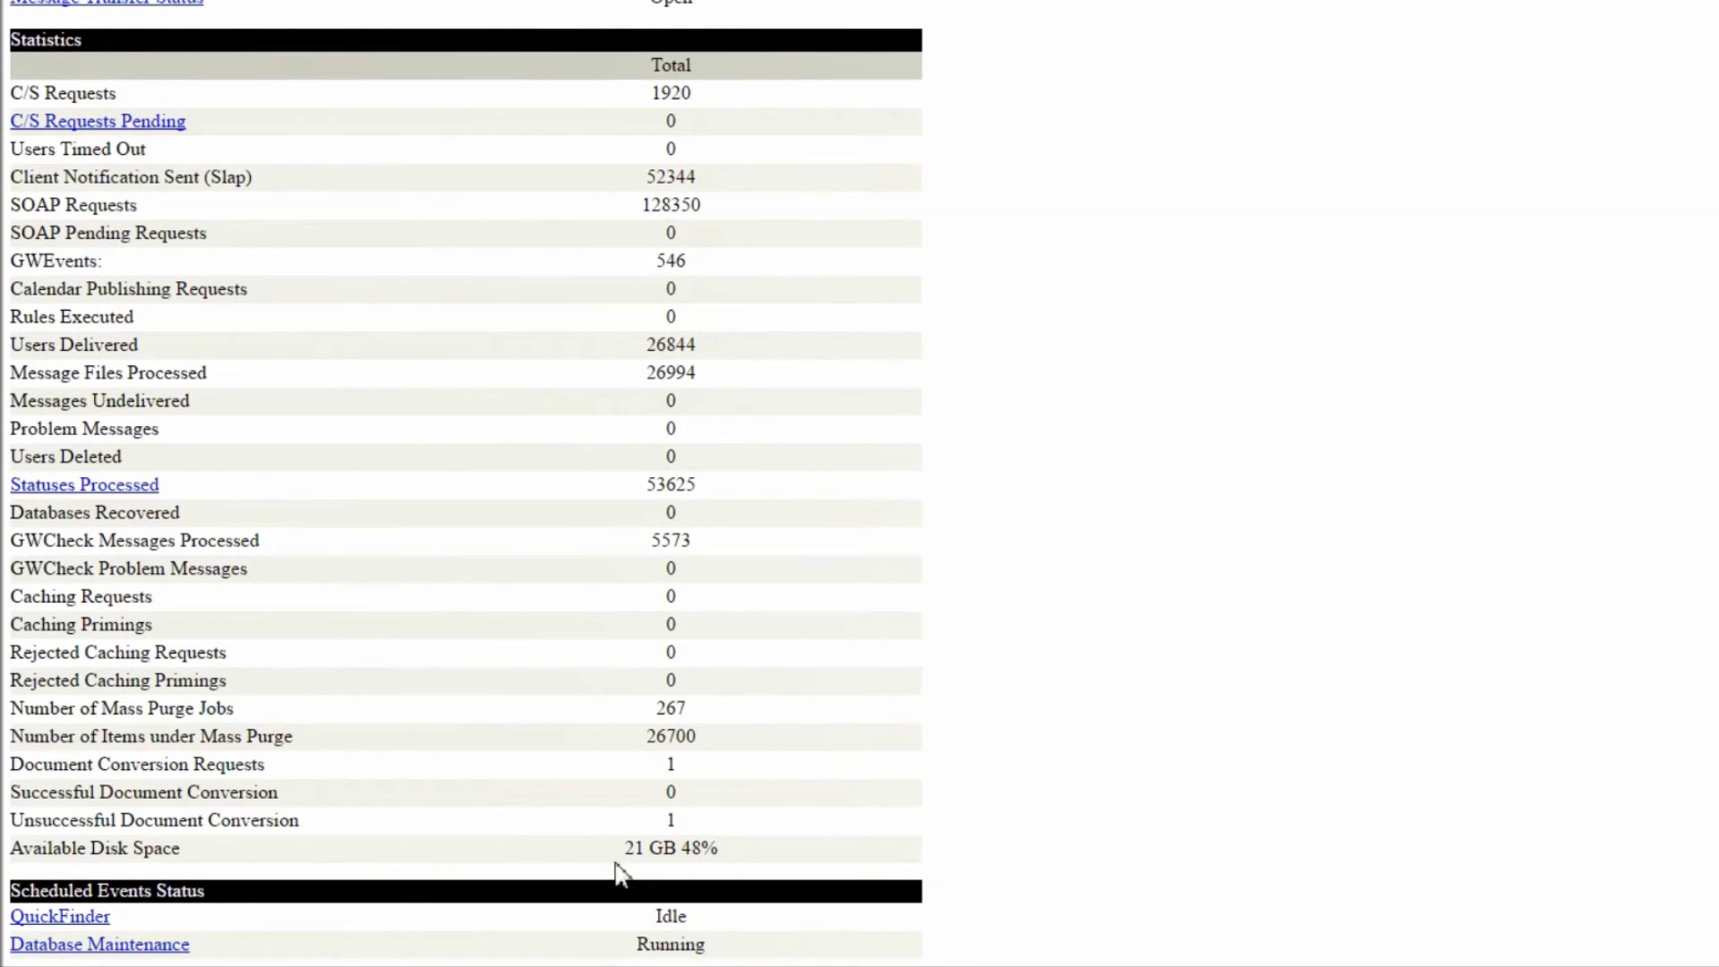
{"action": "left_click_drag", "start_coordinate": [624, 849], "coordinate": [744, 863]}
Step: Reload, then view events containing a user's name across logs 0324poa.001 through 0324poa.005
{"action": "key", "text": "F5"}
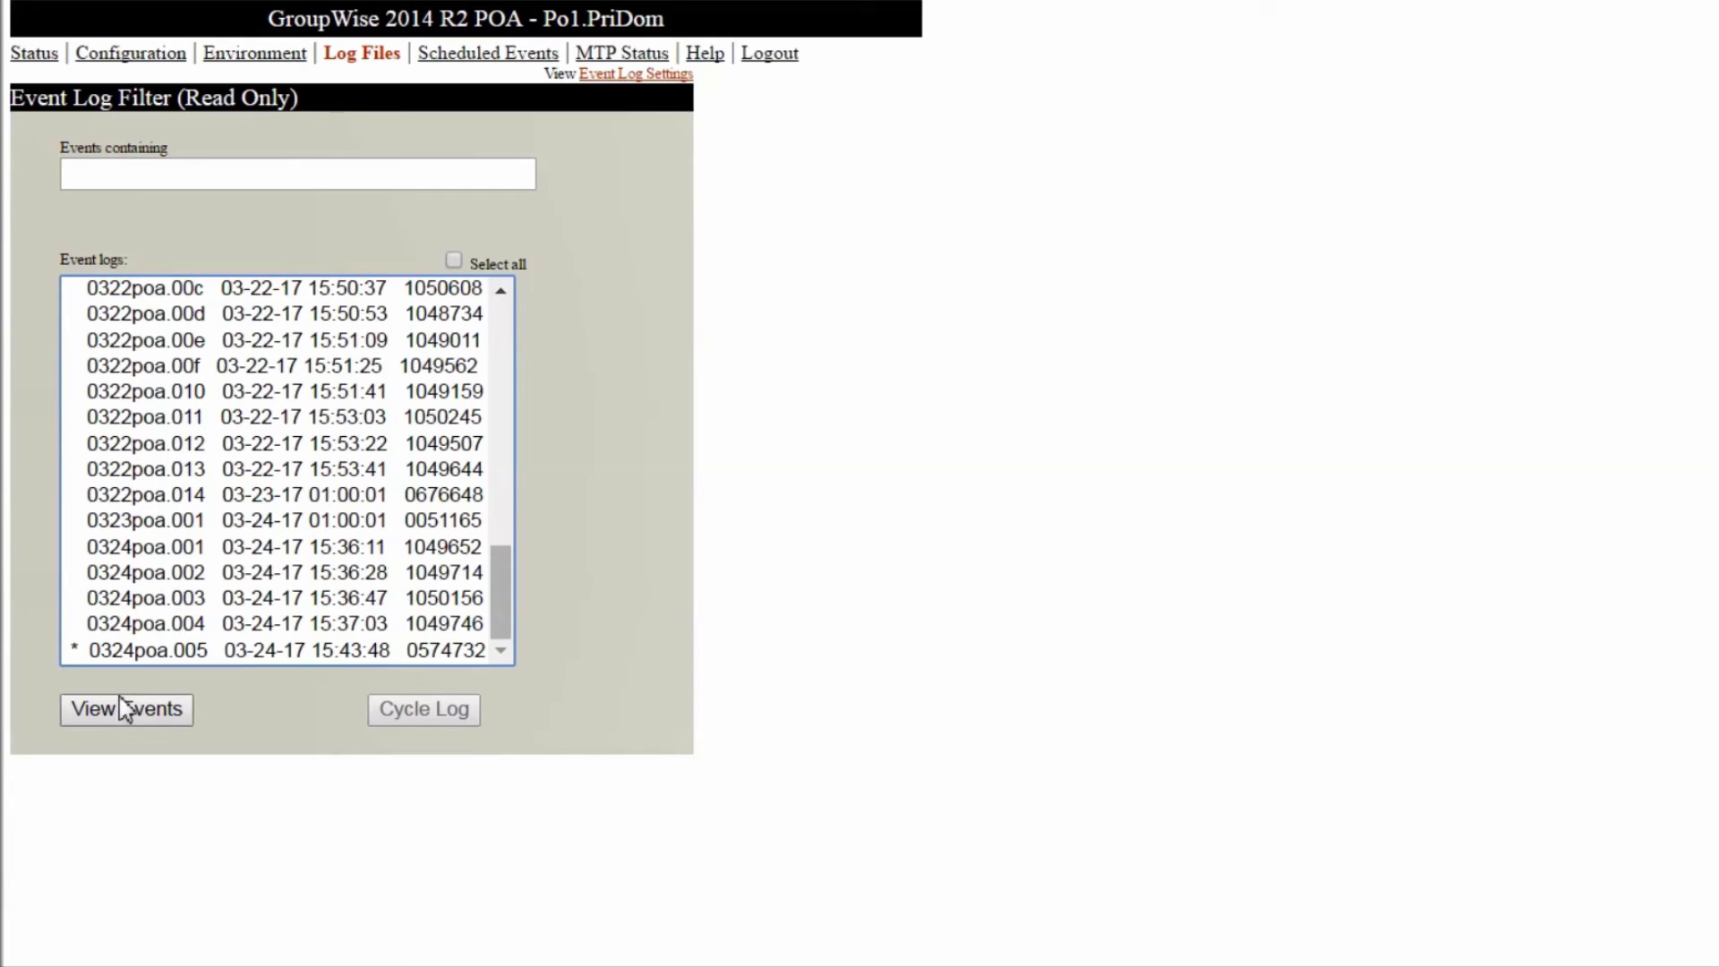
{"action": "left_click", "coordinate": [154, 184]}
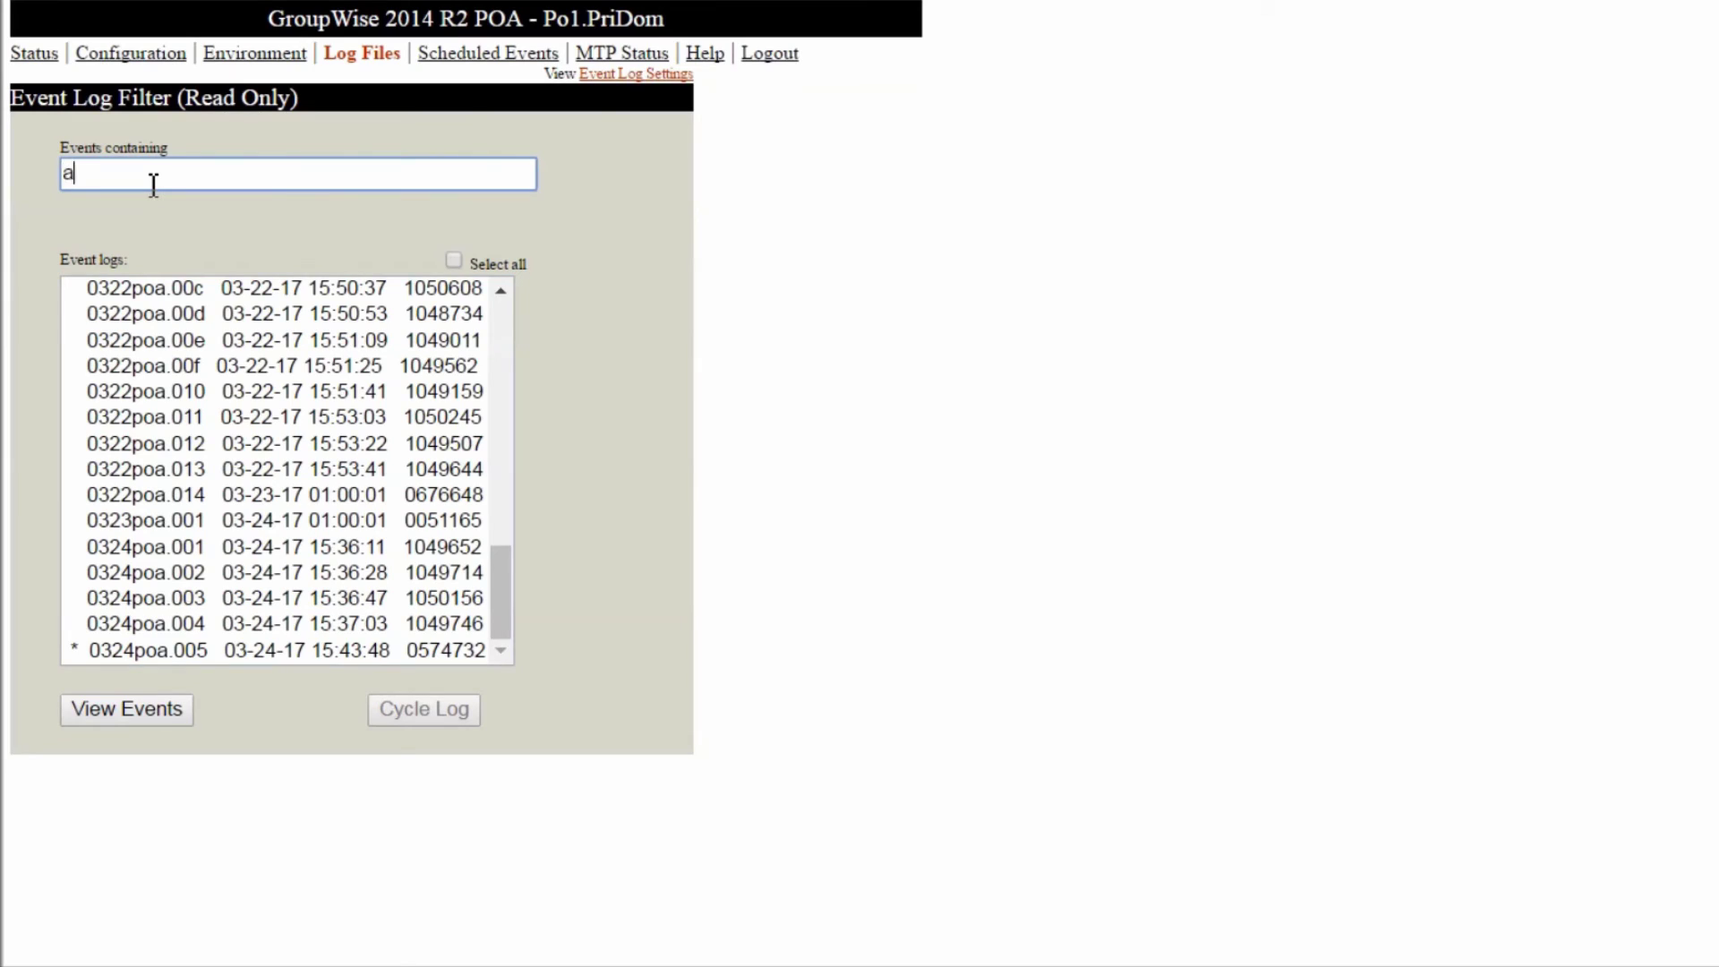
{"action": "type", "text": "aaron"}
{"action": "left_click", "coordinate": [109, 656]}
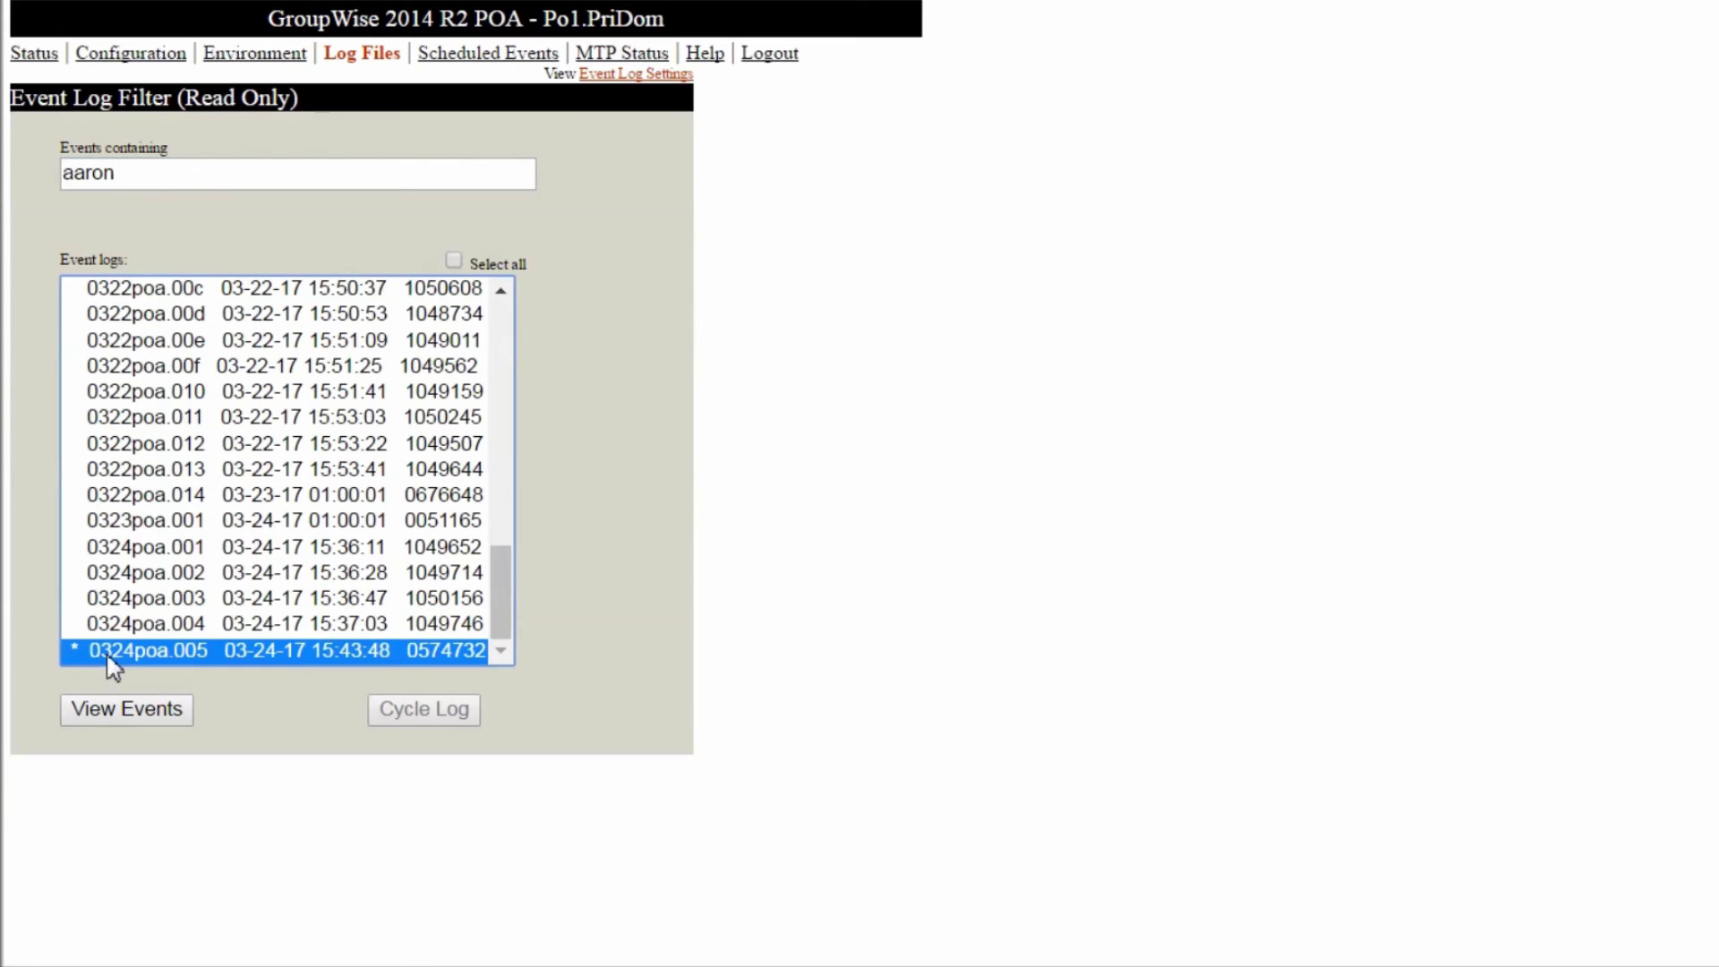
{"action": "left_click", "coordinate": [126, 545], "text": "shift"}
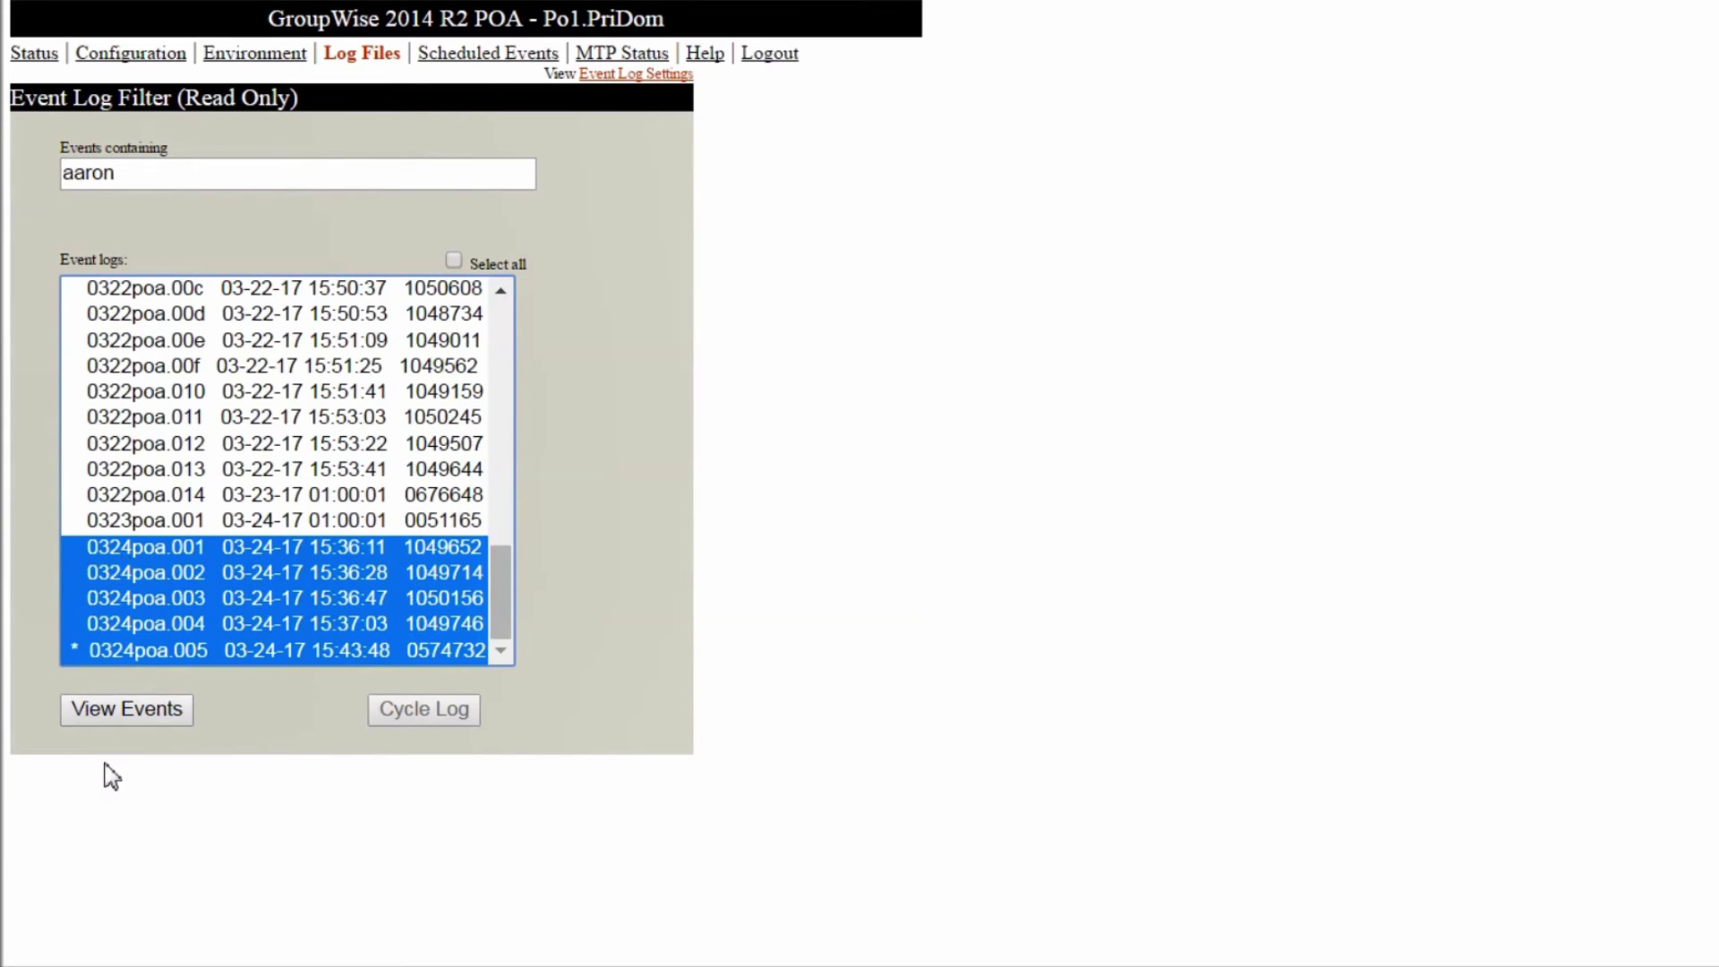
{"action": "left_click", "coordinate": [115, 716]}
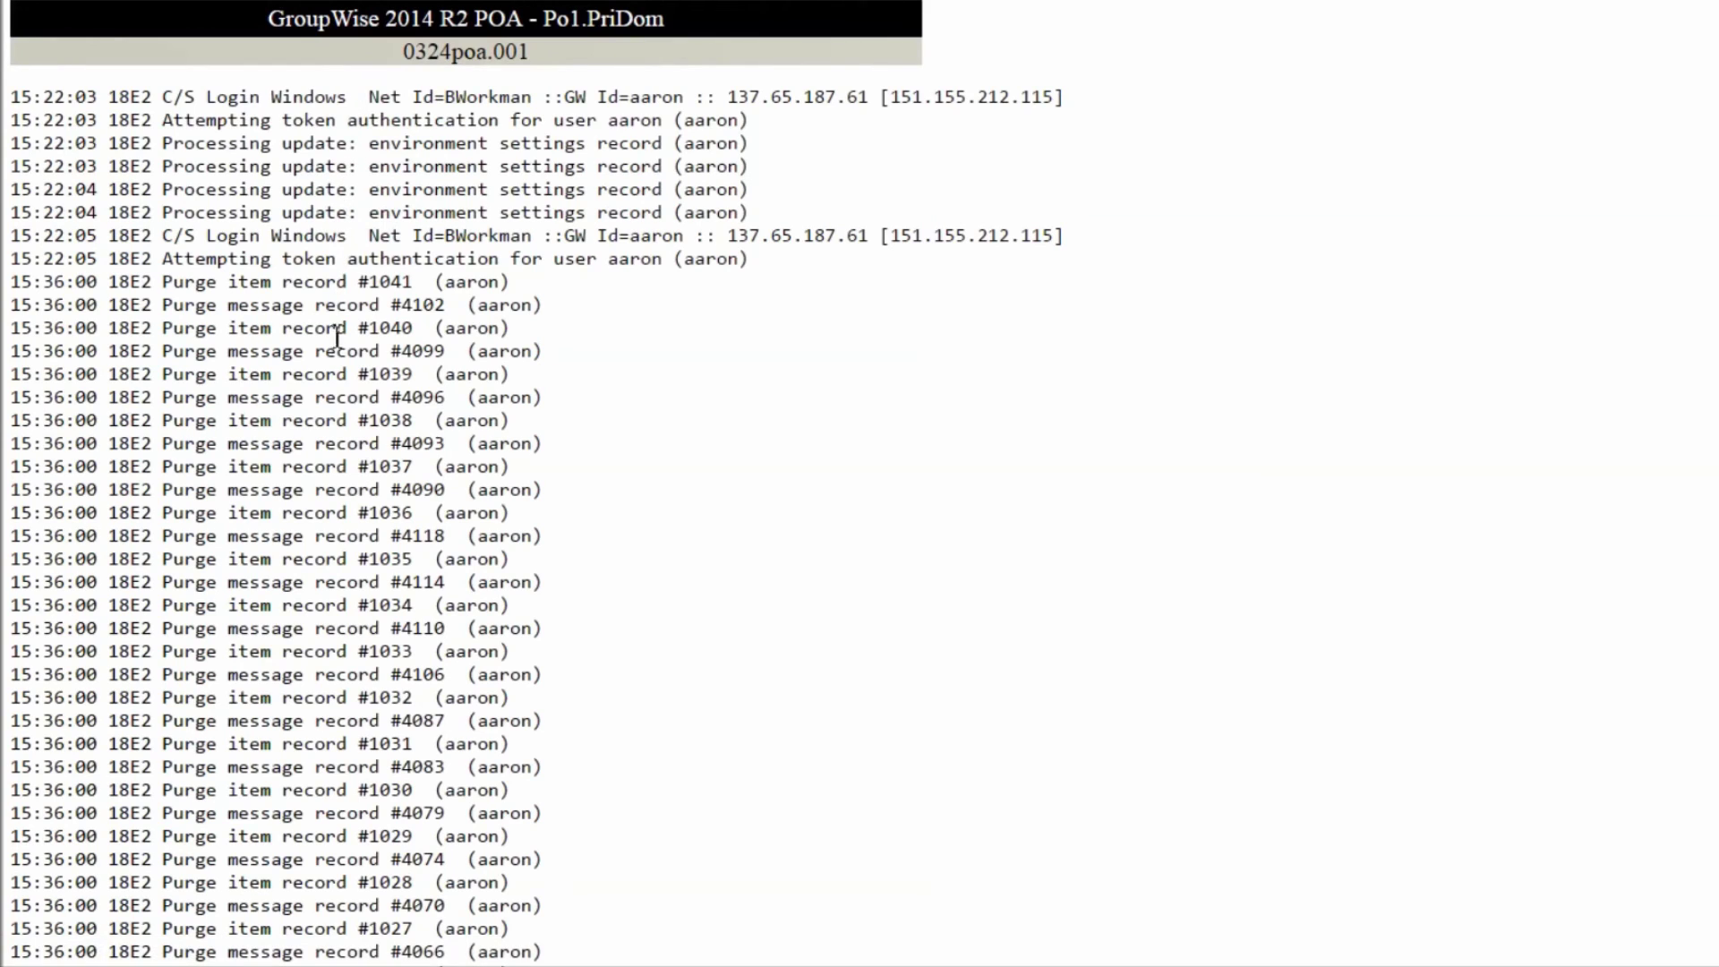
Step: Page through the user-filtered event entries and go back to the Event Log Filter
{"action": "scroll", "coordinate": [325, 418], "scroll_direction": "down", "scroll_amount": 3}
{"action": "key", "text": "Page_Down"}
{"action": "key", "text": "Page_Down"}
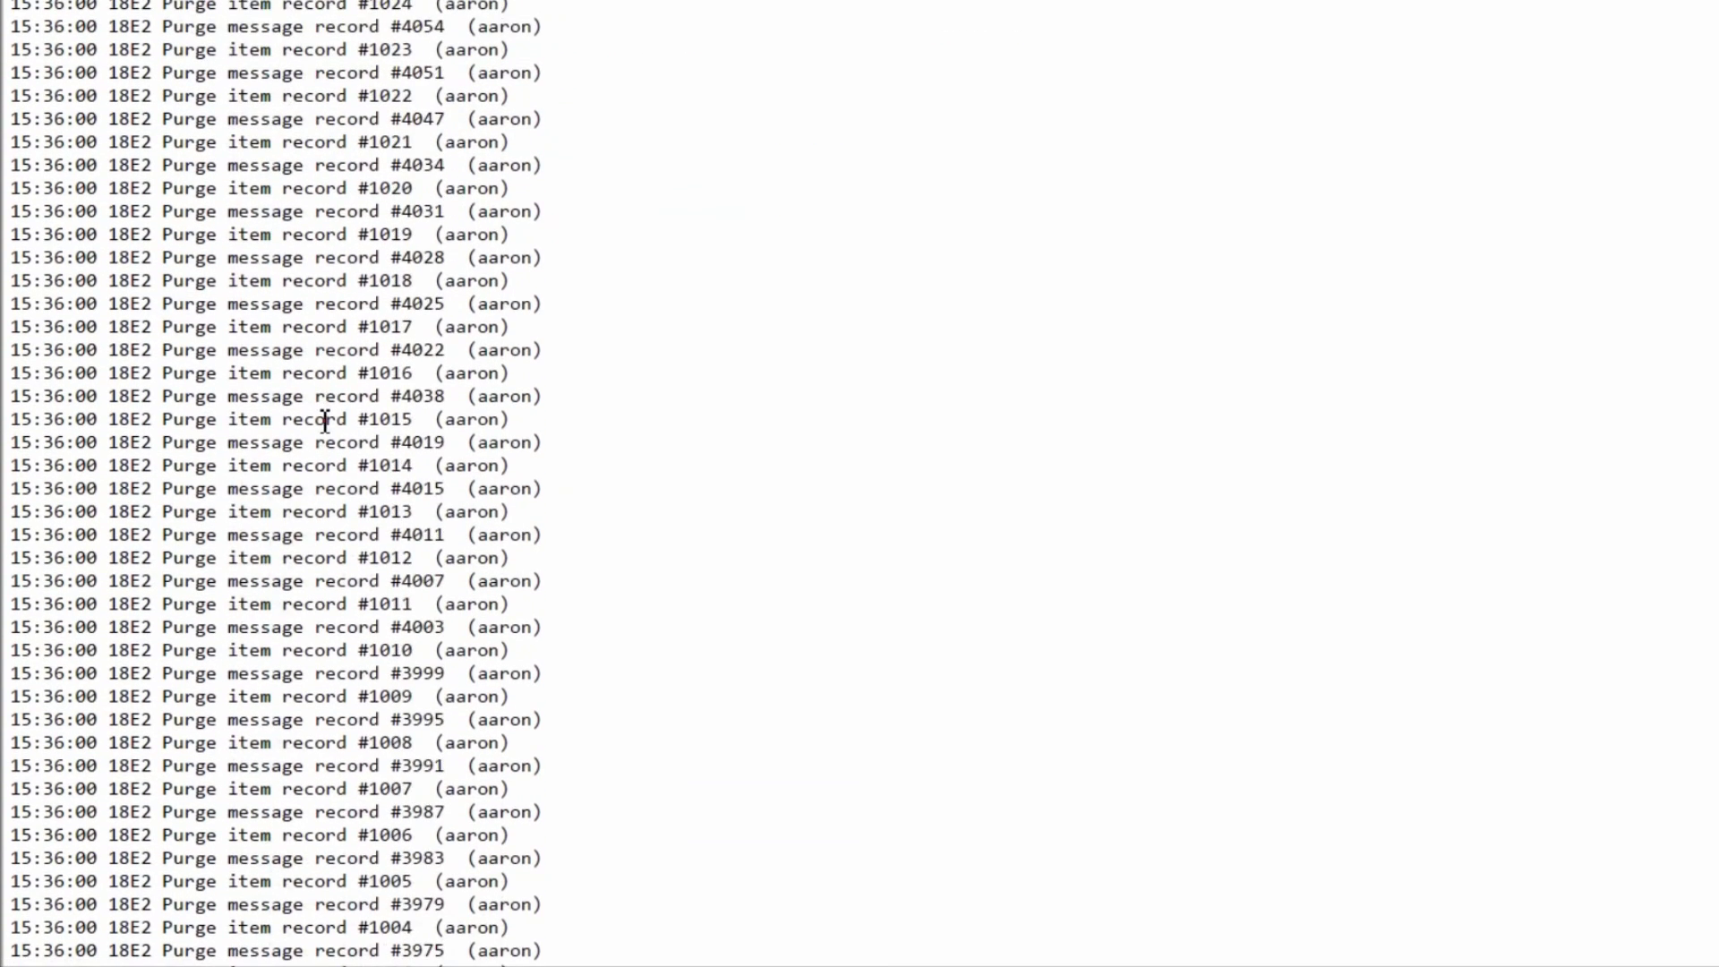
{"action": "key", "text": "Page_Up"}
{"action": "key", "text": "Page_Up"}
{"action": "key", "text": "Page_Up"}
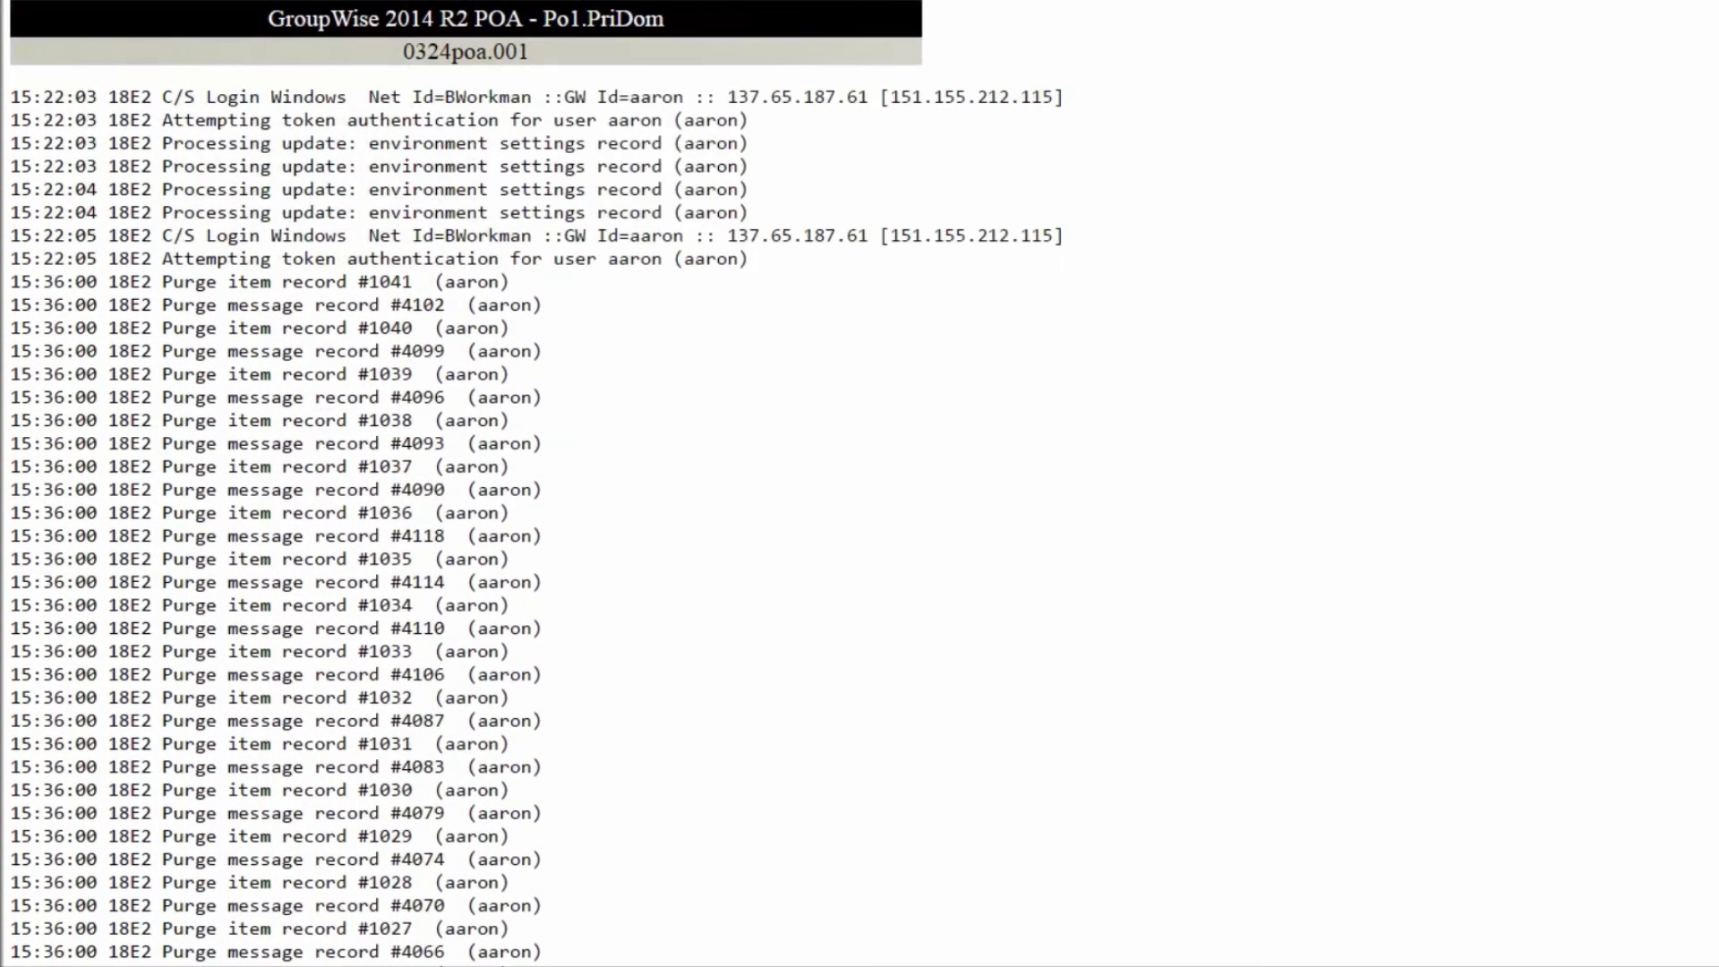
{"action": "key", "text": "alt+Left"}
Step: View events containing 'error' from the selected logs, then return to the Status summary
{"action": "left_click", "coordinate": [179, 186]}
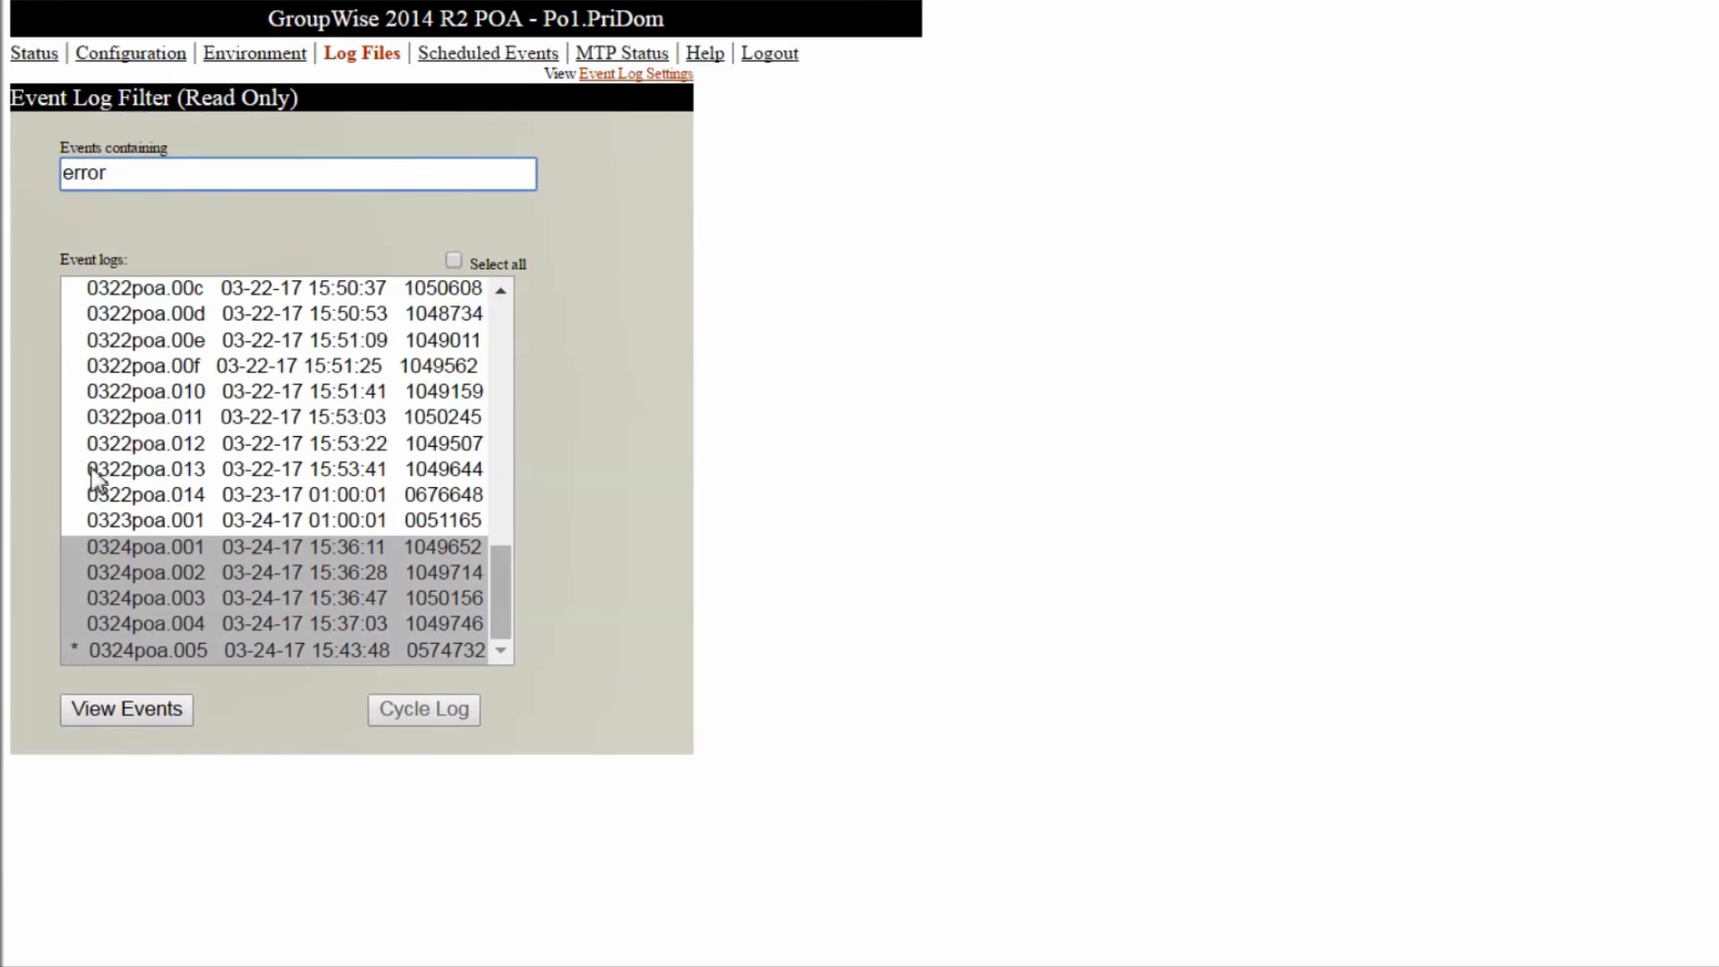
{"action": "left_click", "coordinate": [151, 716]}
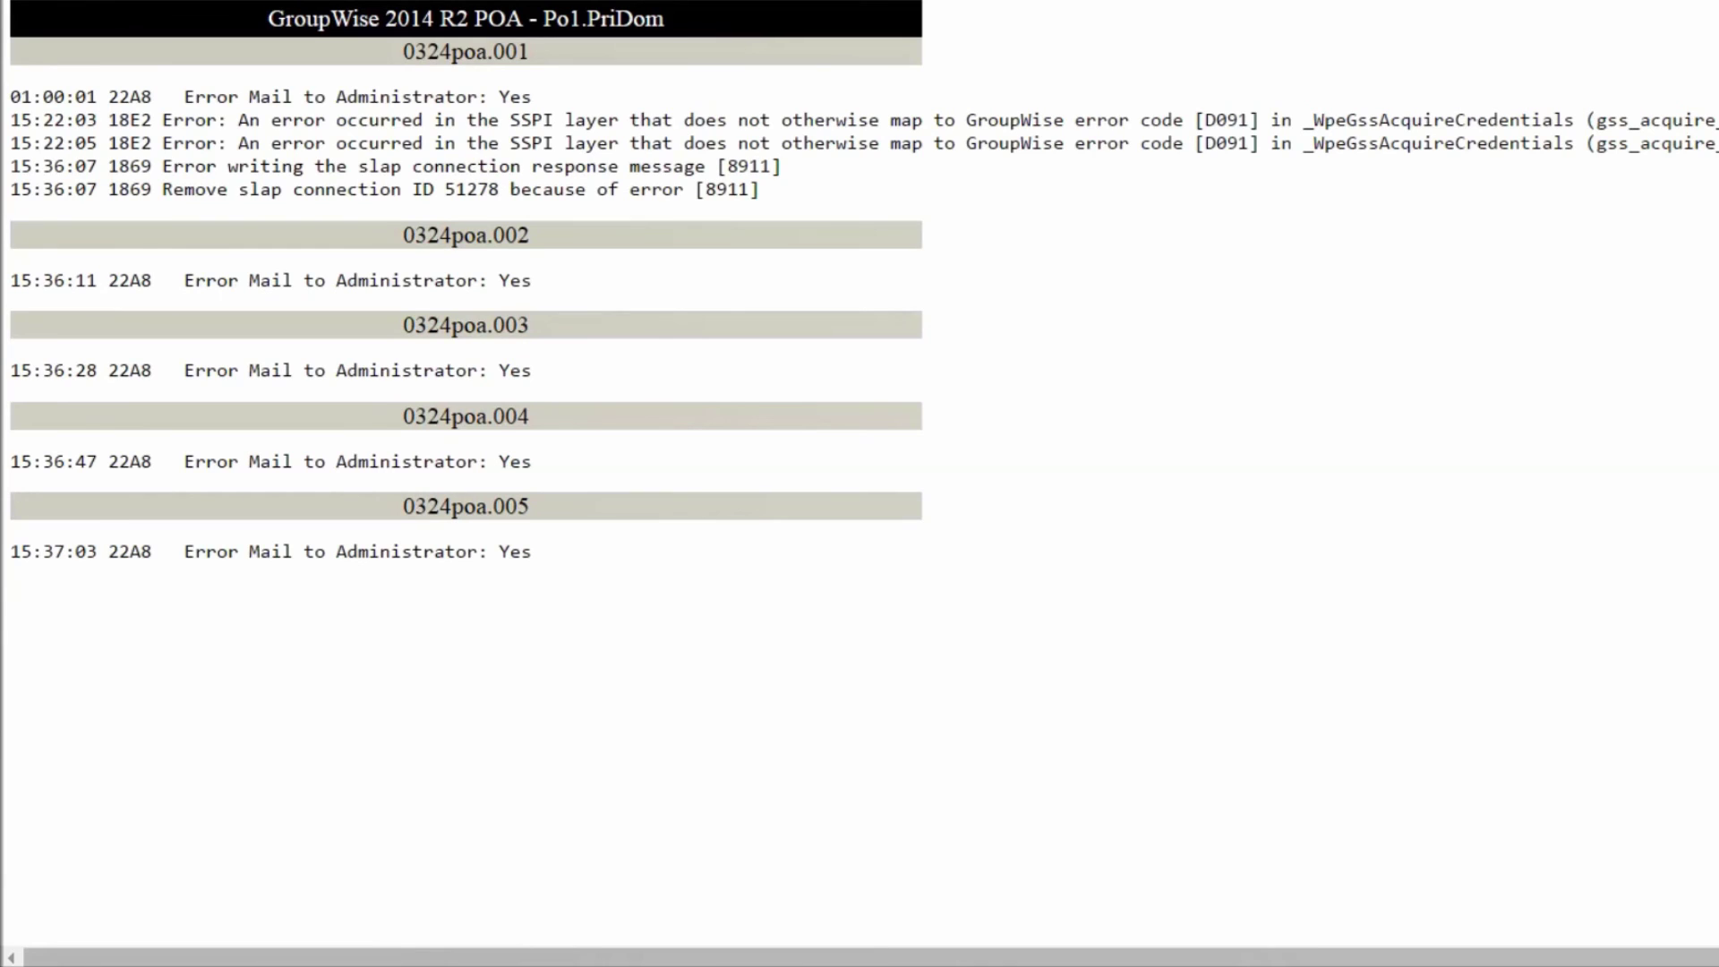
{"action": "key", "text": "alt+Left"}
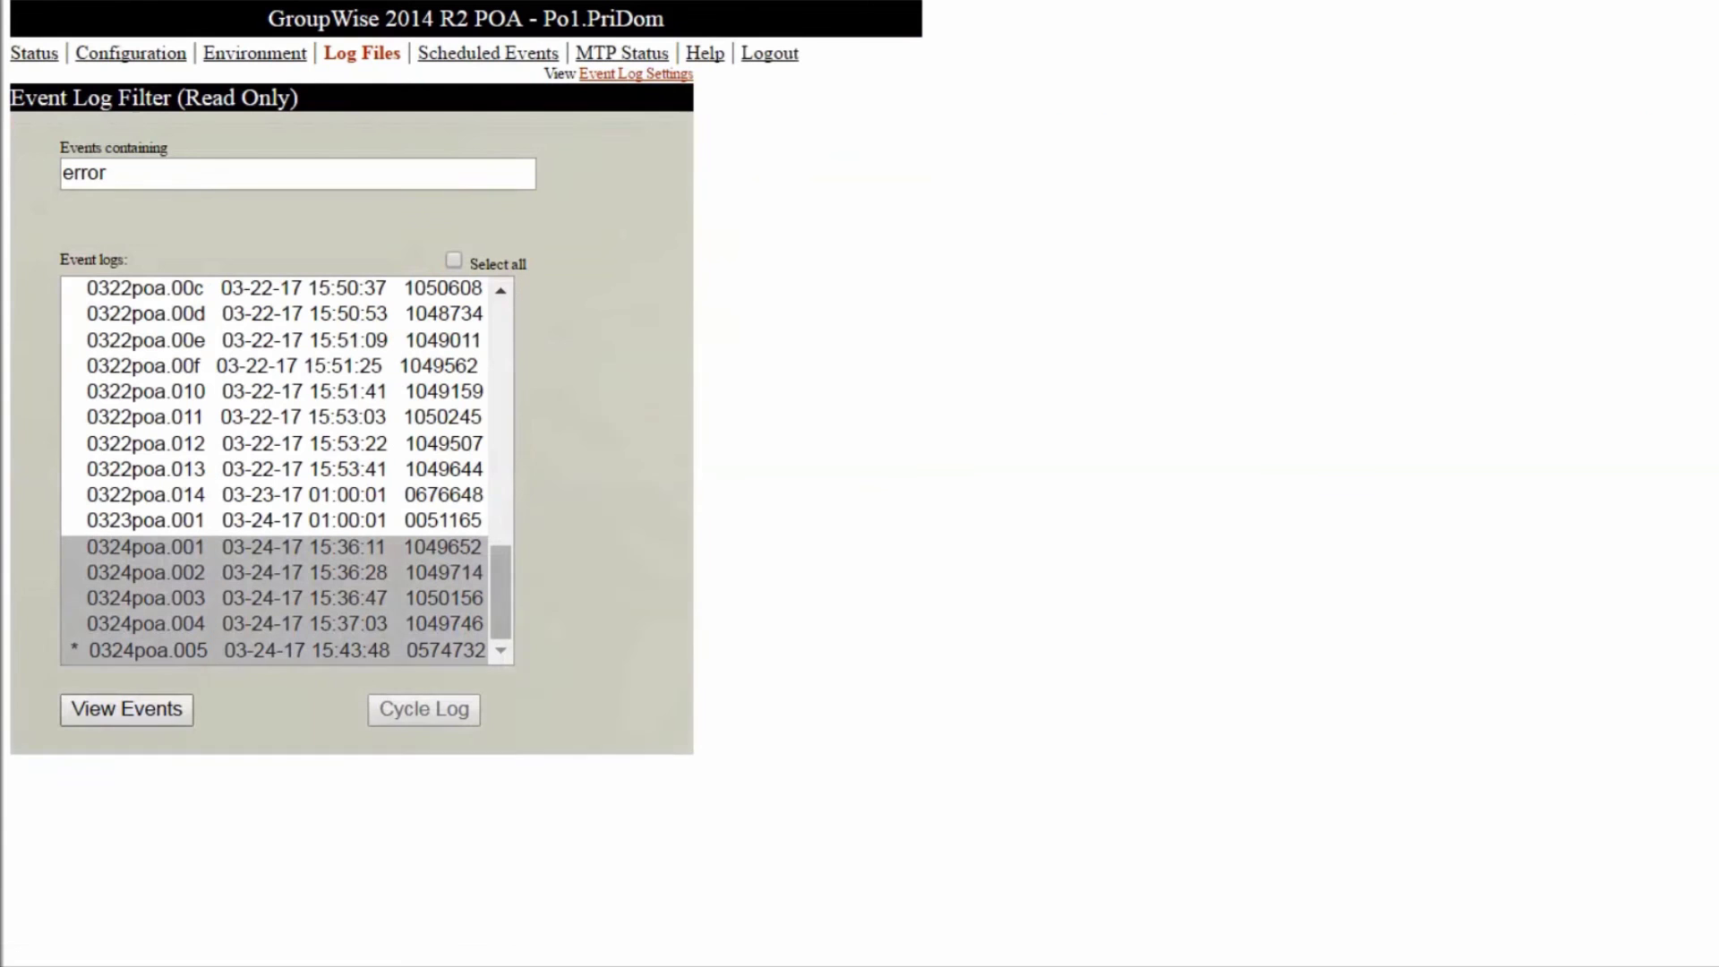
{"action": "left_click", "coordinate": [34, 55]}
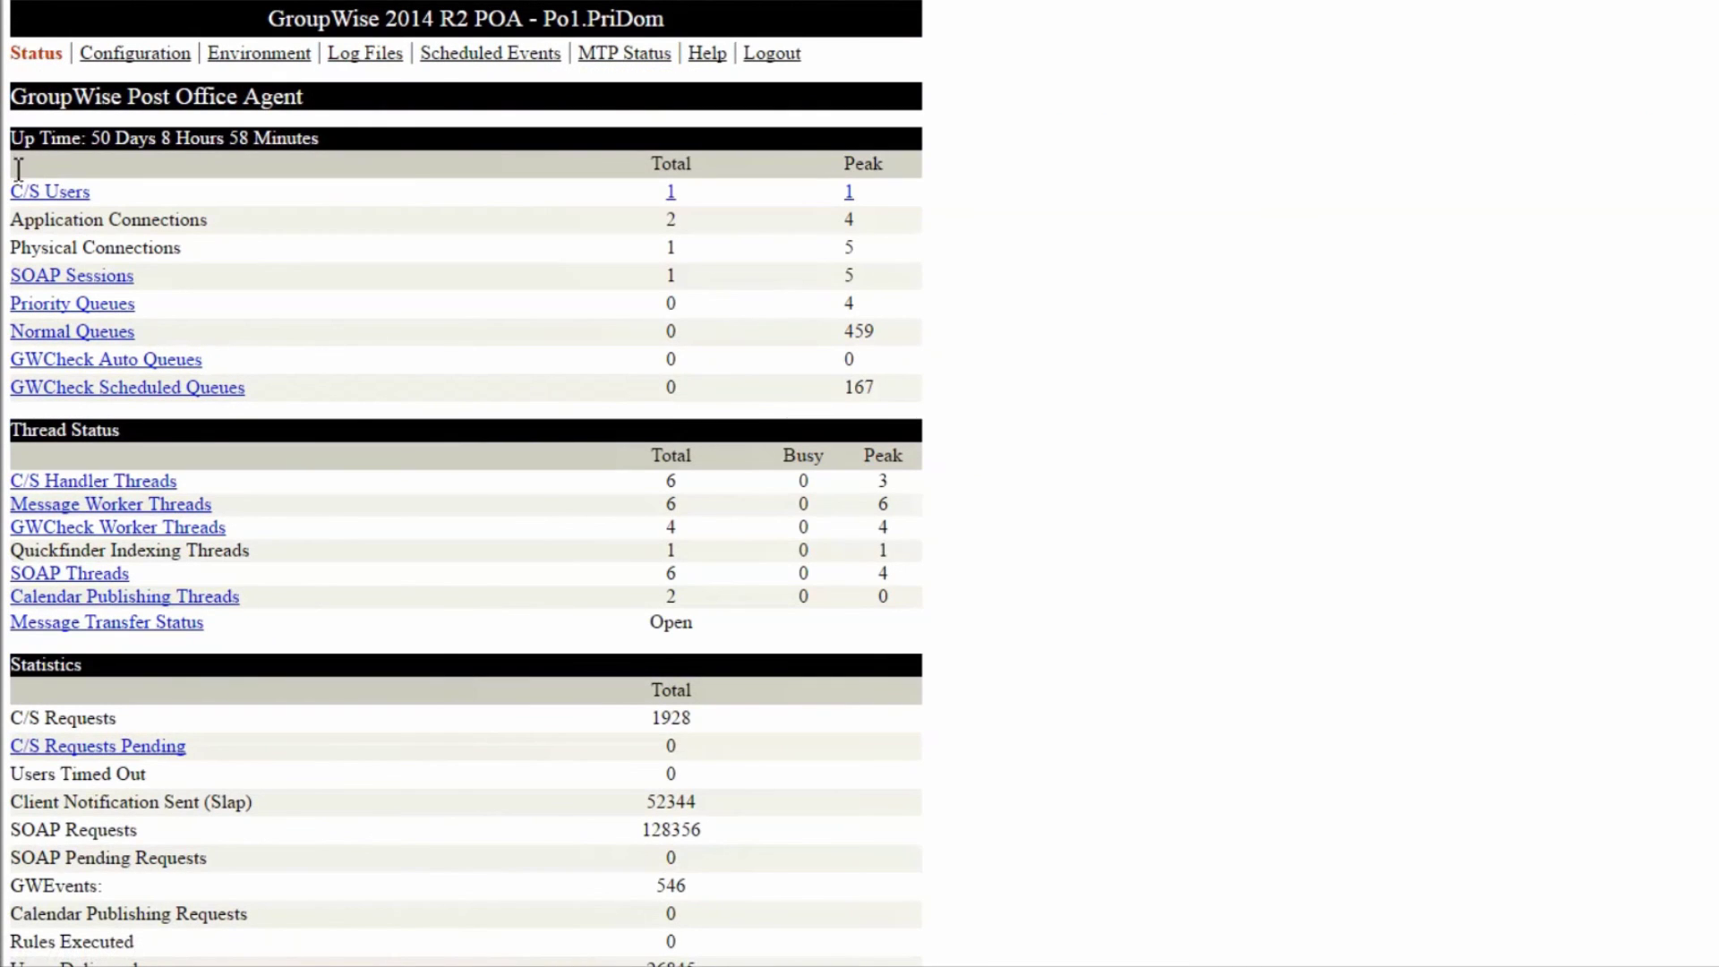